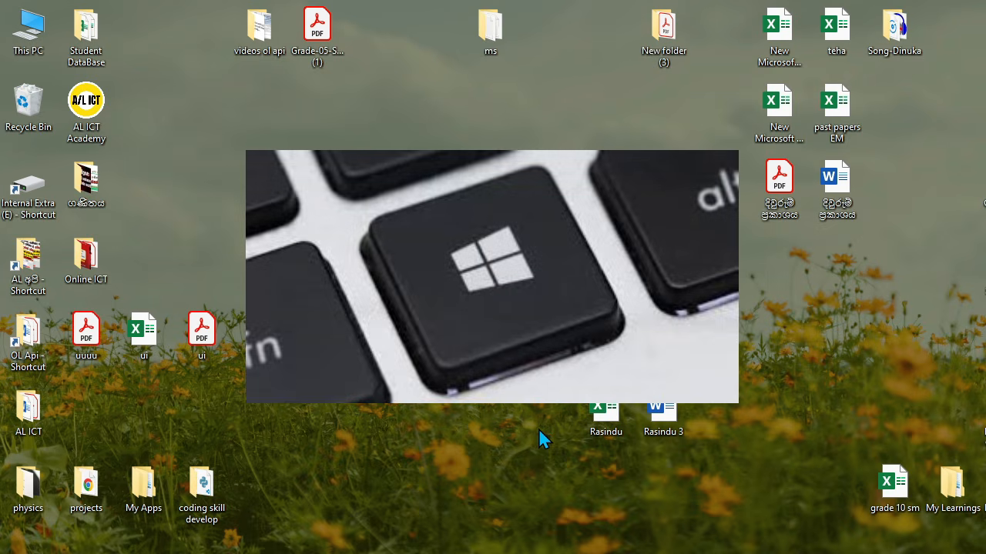
Step: Search the launcher for Word, then check and close the Data Structures & algorithms folder
key("super")
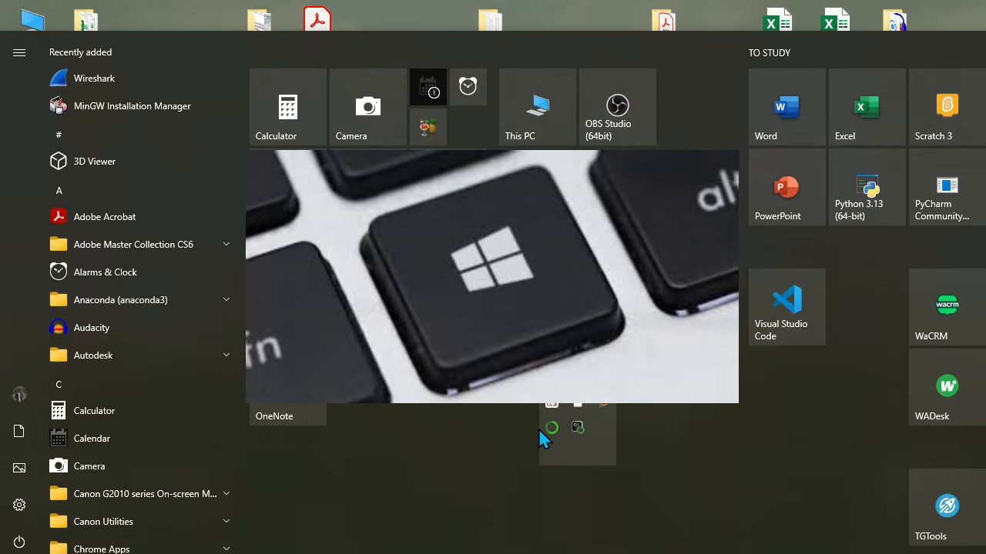
type("word")
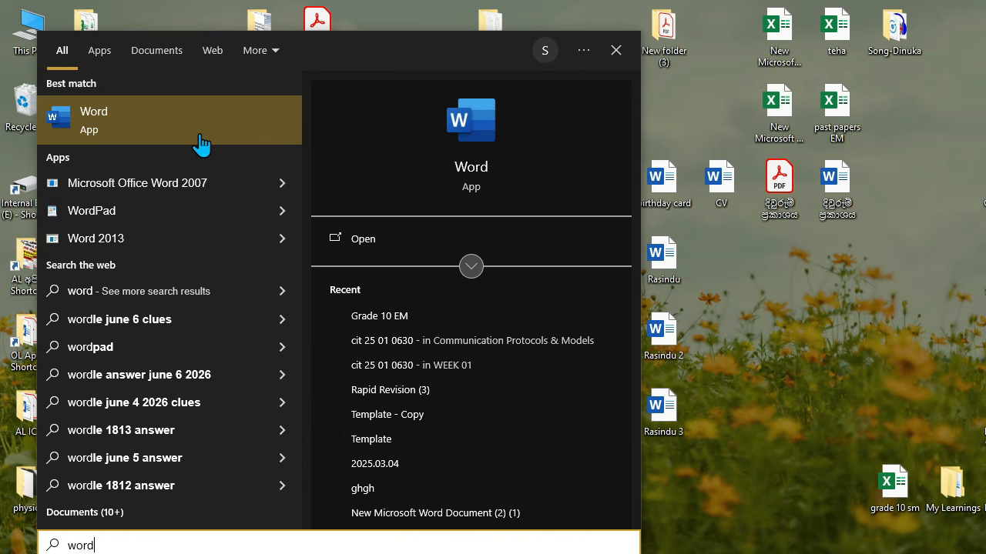
left_click(618, 52)
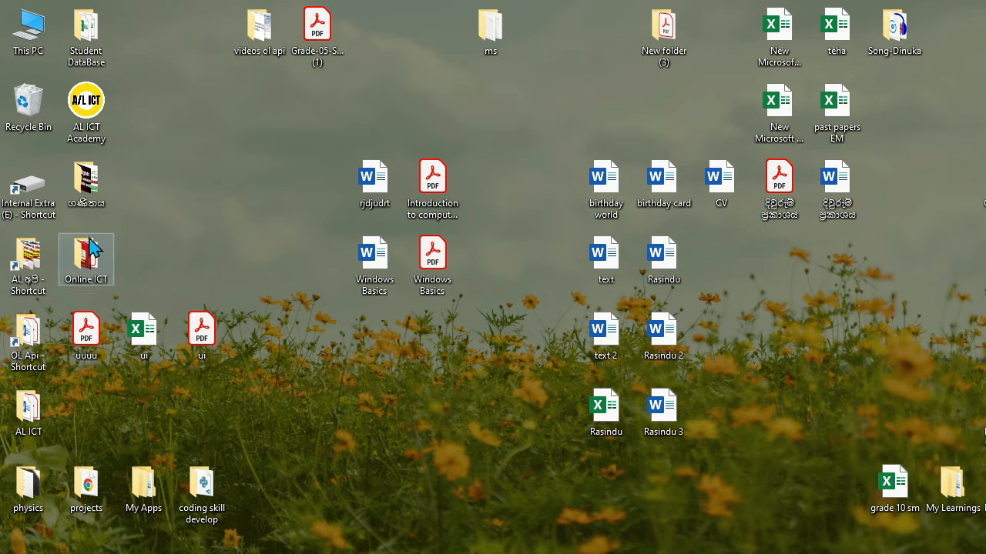
double_click(984, 266)
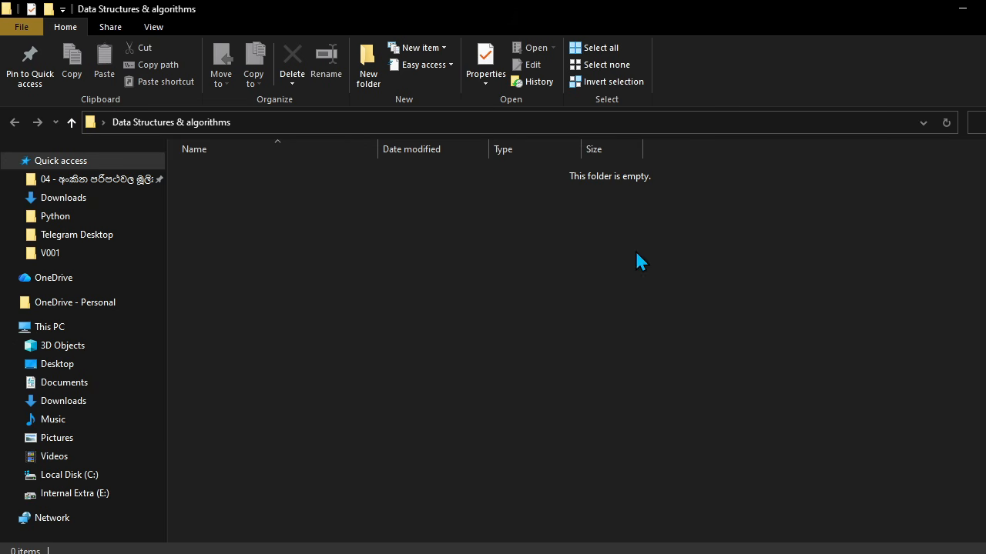
left_click(984, 7)
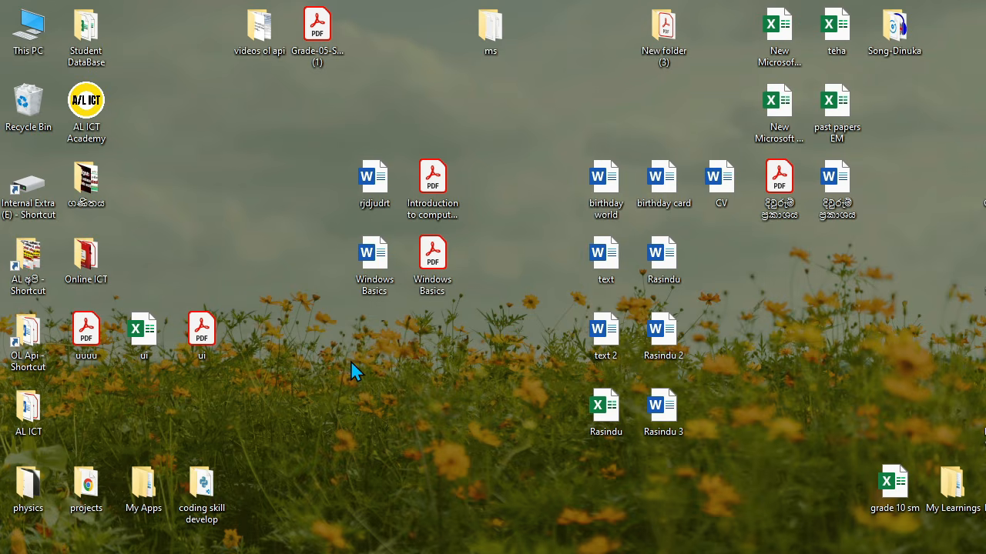
Step: Create a new Microsoft Word Document on the desktop with its default name and reposition it
right_click(384, 413)
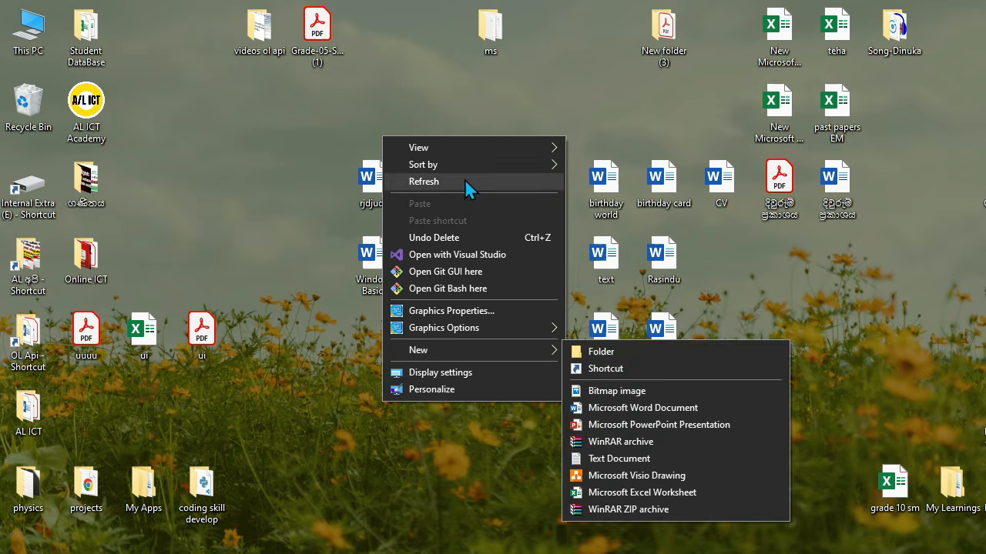
mouse_move(445, 355)
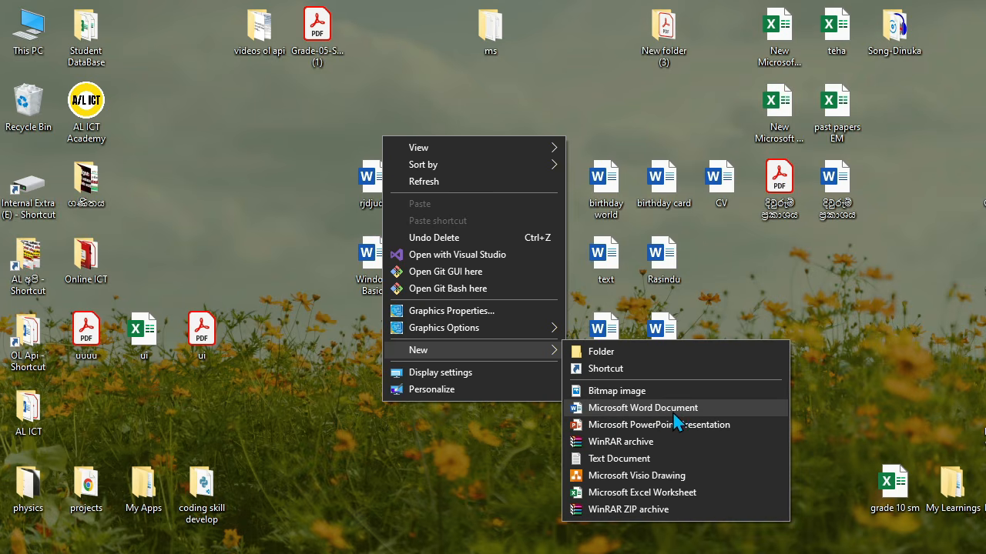
left_click(633, 410)
left_click(608, 413)
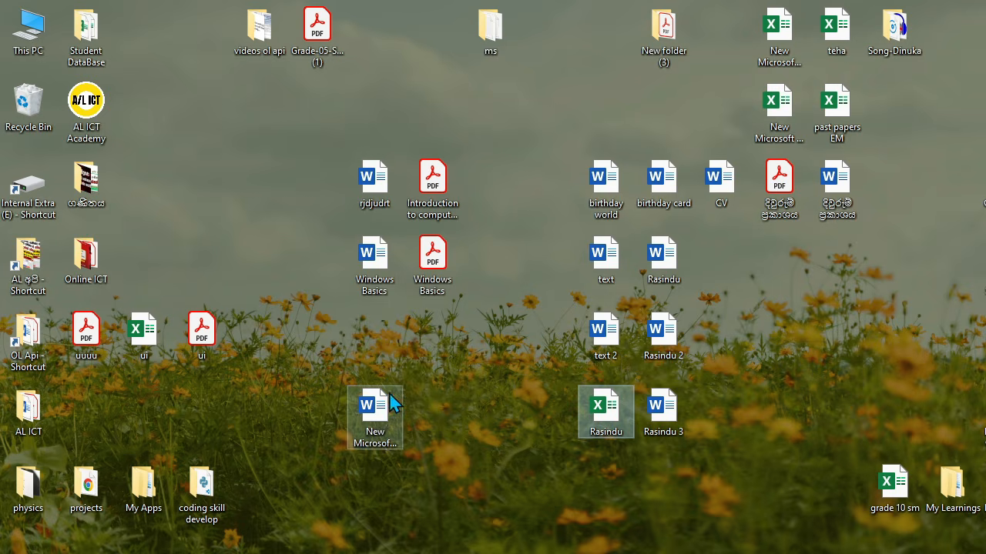
left_click_drag(389, 394, 369, 408)
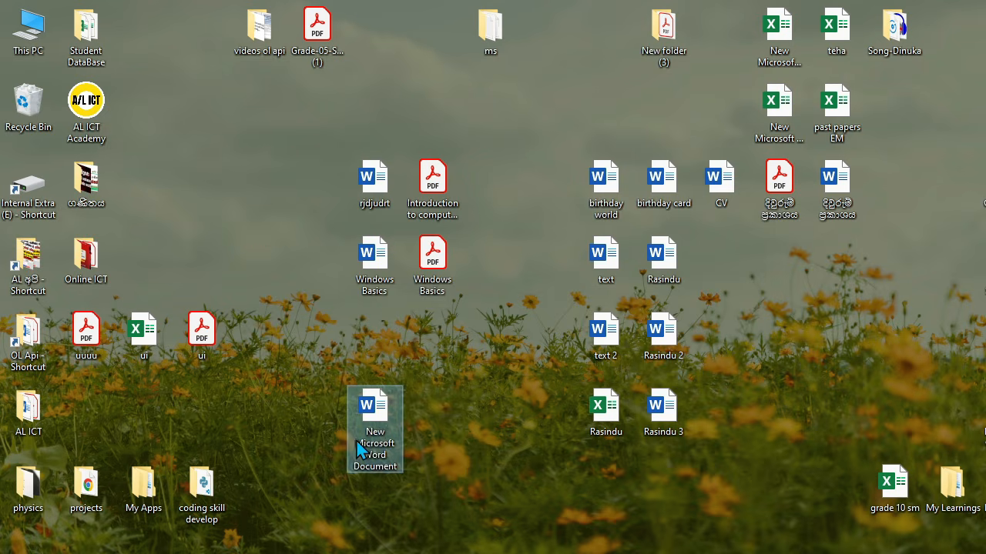
left_click(505, 444)
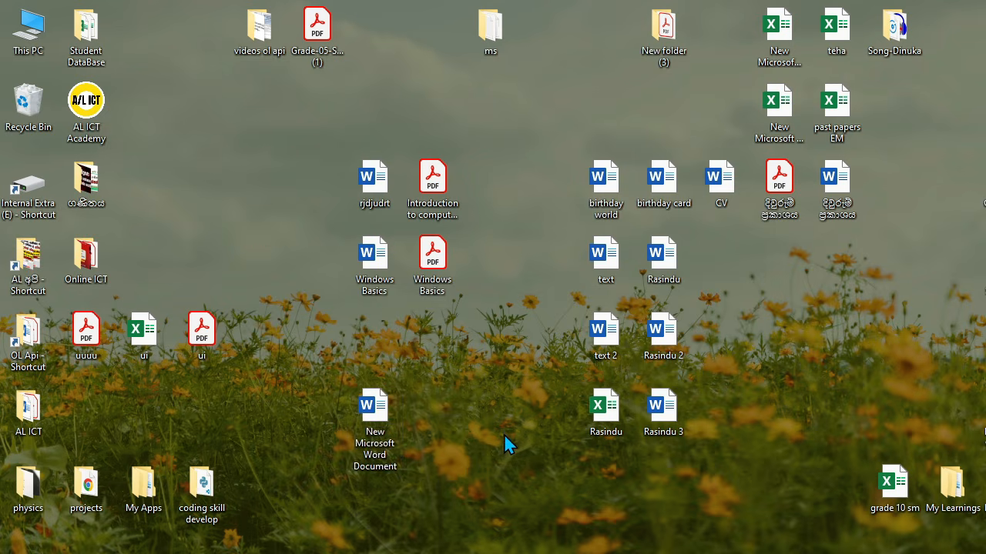
left_click(385, 441)
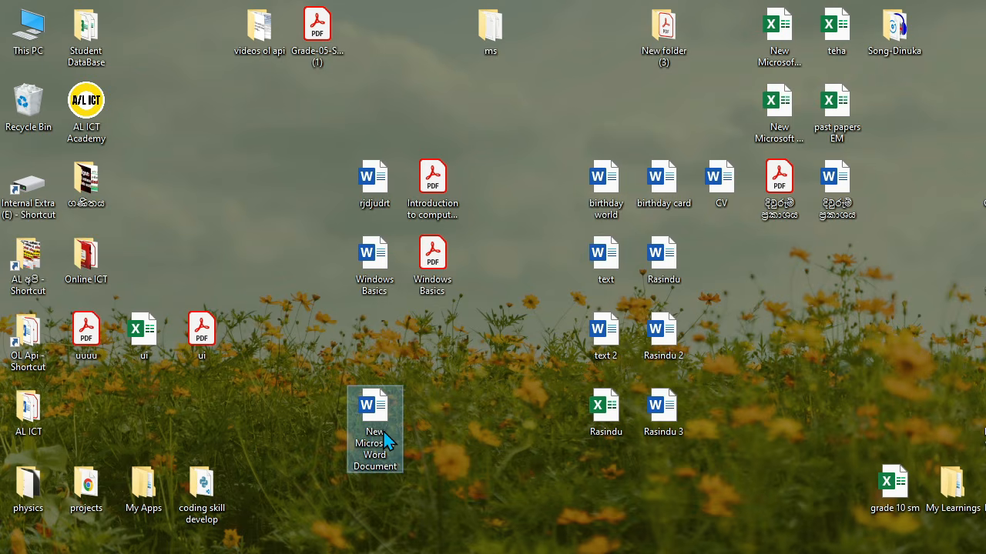
Step: Rename the new desktop Word document to 'letter'
right_click(385, 440)
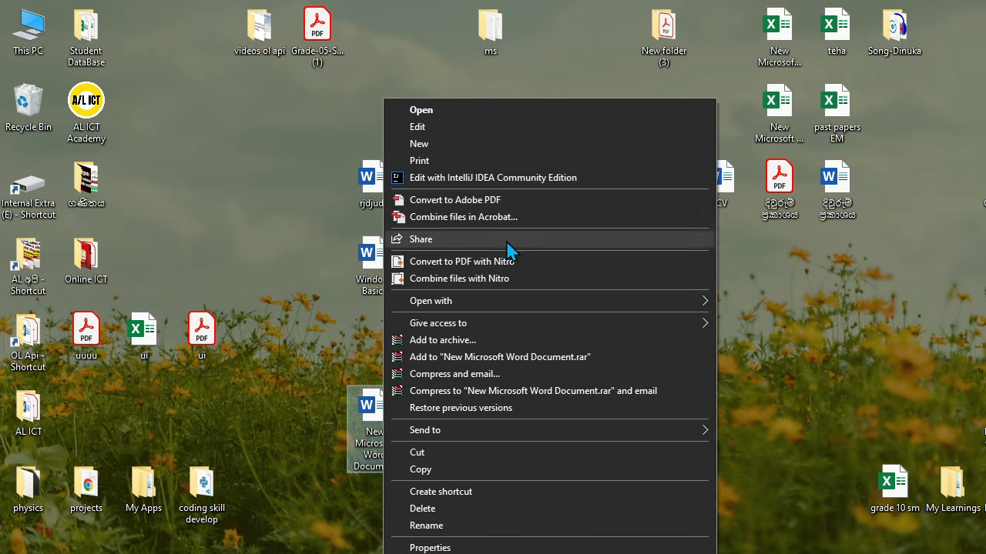
left_click(453, 528)
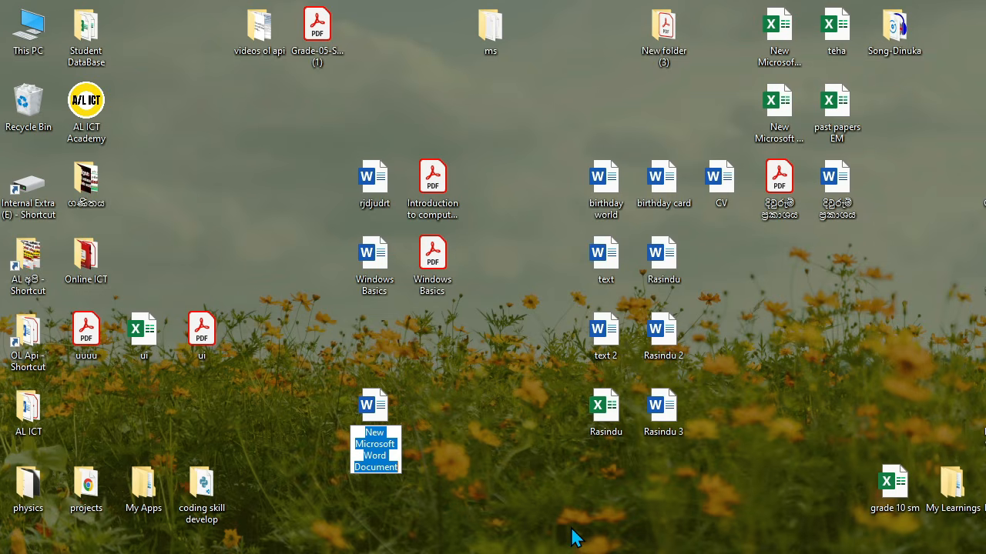
type("le")
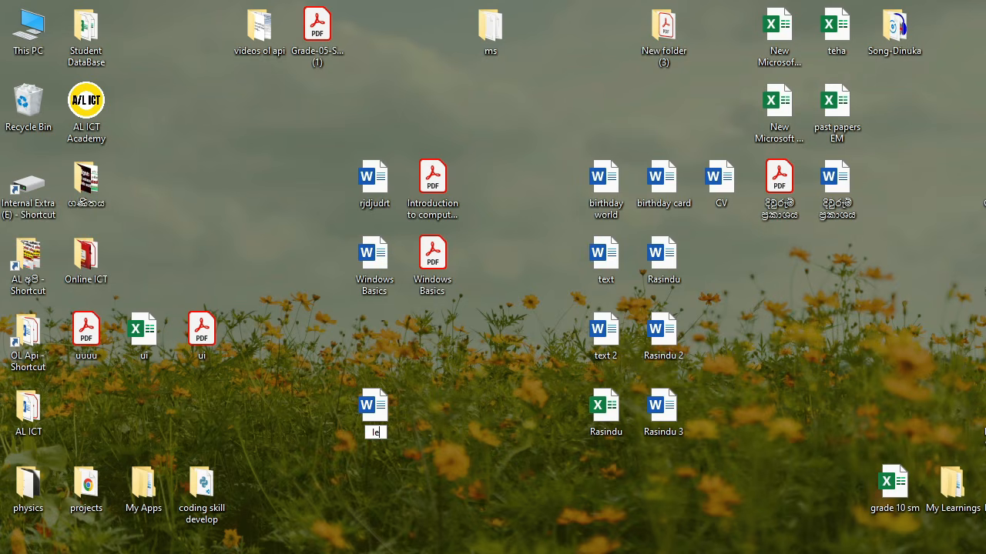
type("tter")
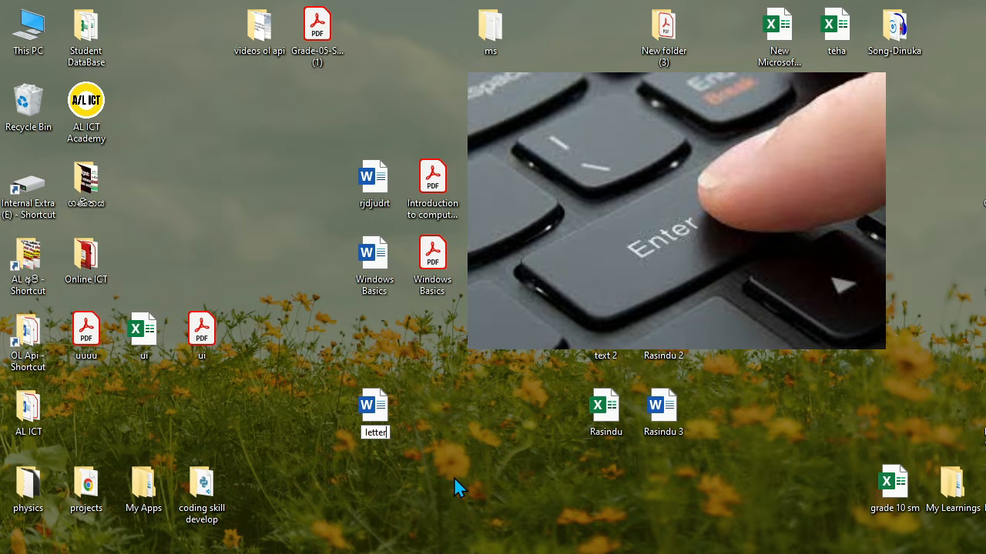
key("Return")
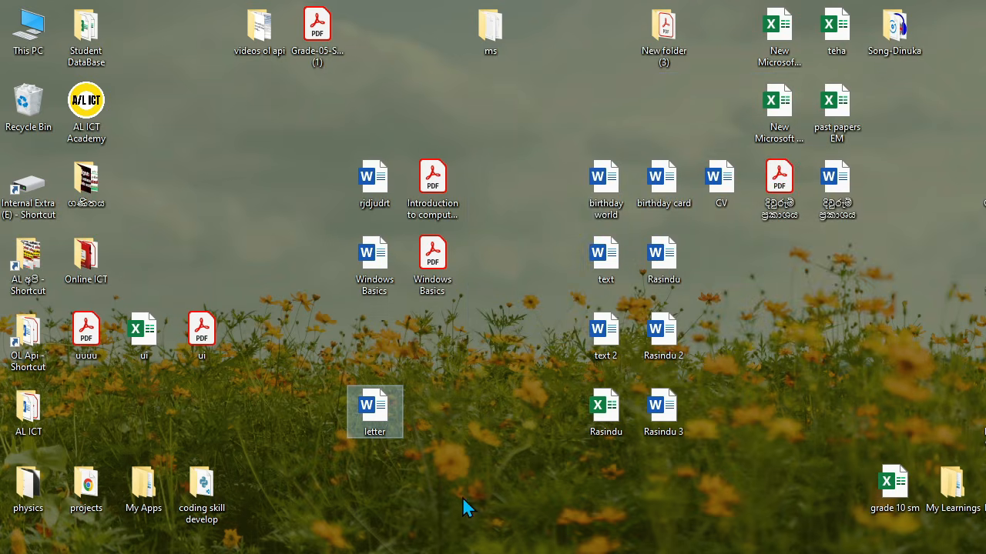
left_click_drag(378, 408, 374, 432)
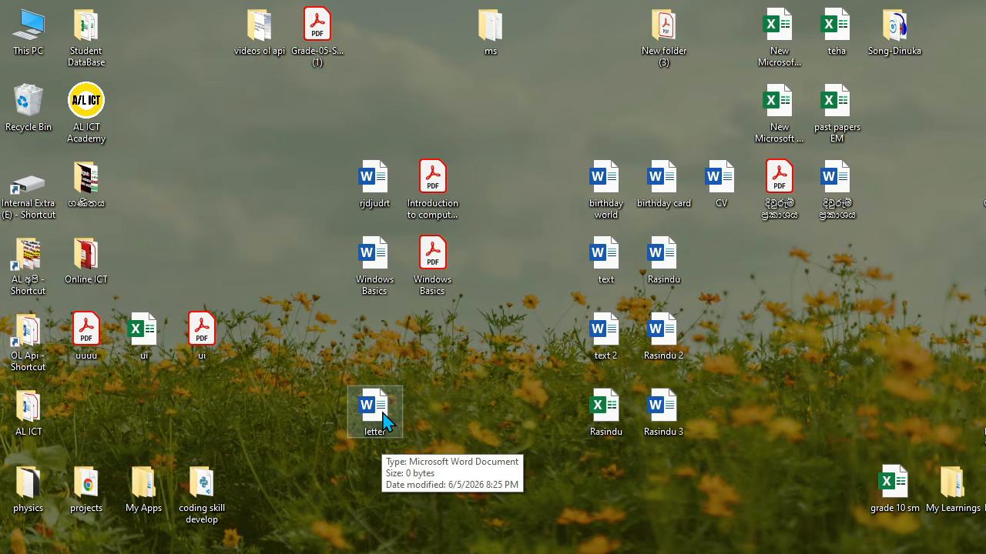
Step: Open the 'letter' file from the desktop in Microsoft Word
double_click(382, 422)
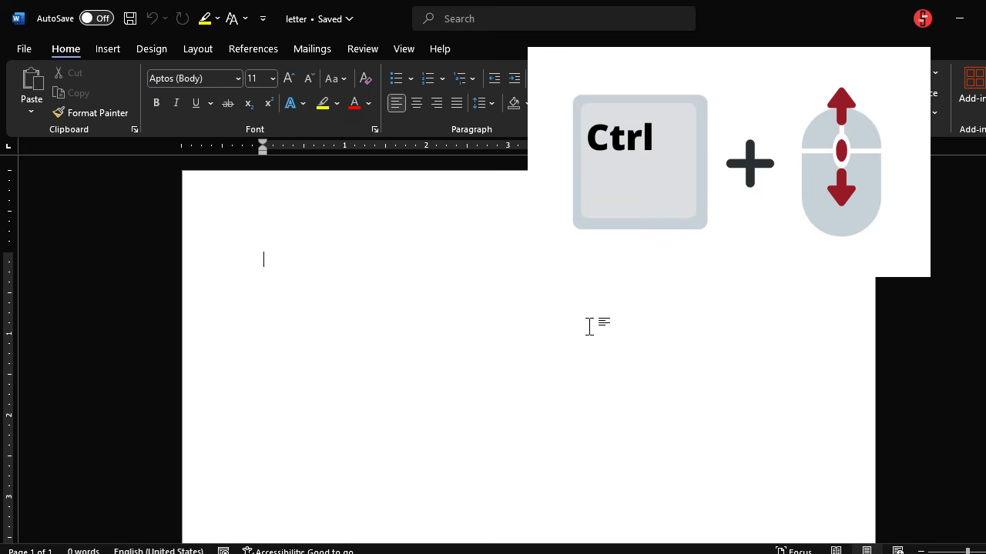
scroll(589, 327, "down", 5, "ctrl")
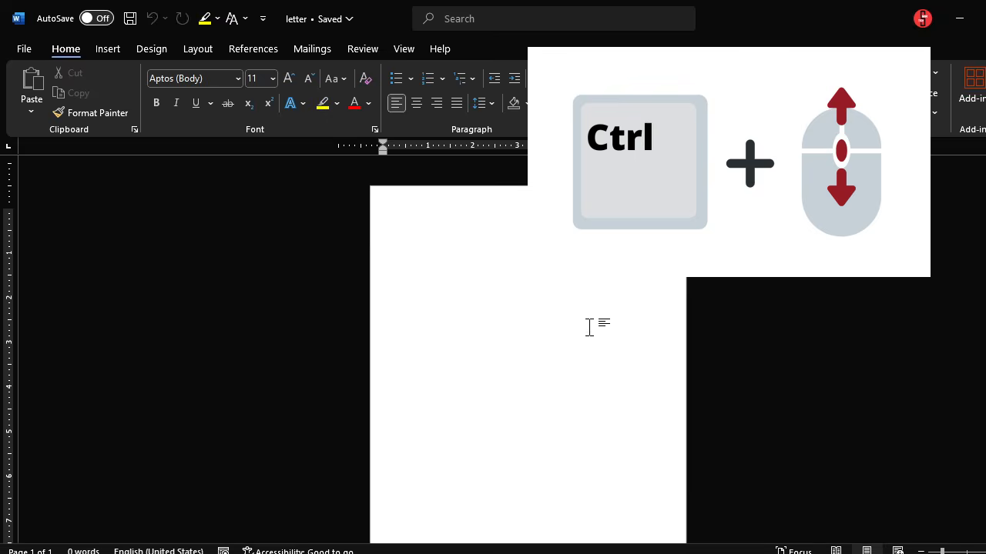
scroll(589, 326, "down", 1, "ctrl")
scroll(589, 326, "up", 4, "ctrl")
scroll(589, 330, "down", 3, "ctrl")
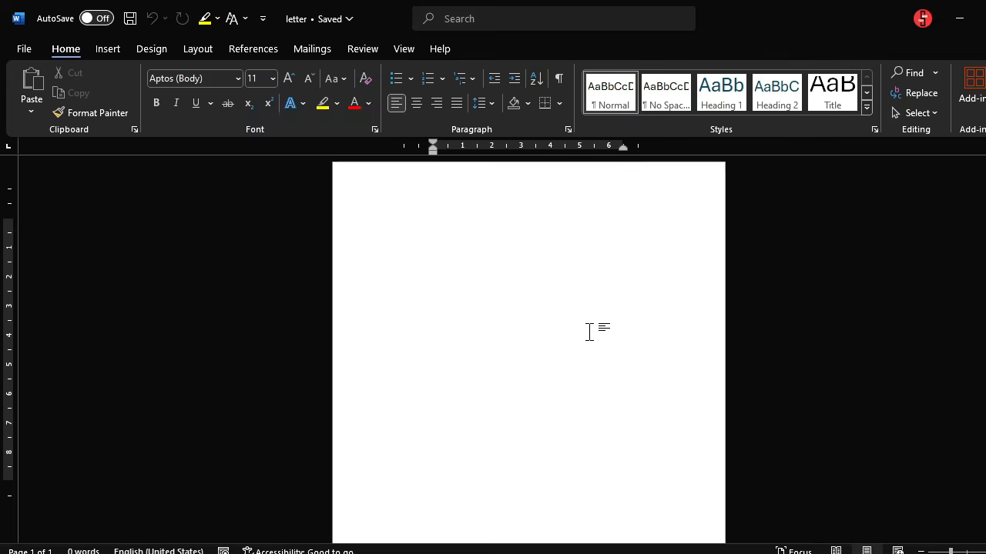
scroll(589, 332, "up", 2, "ctrl")
scroll(587, 334, "down", 3, "ctrl")
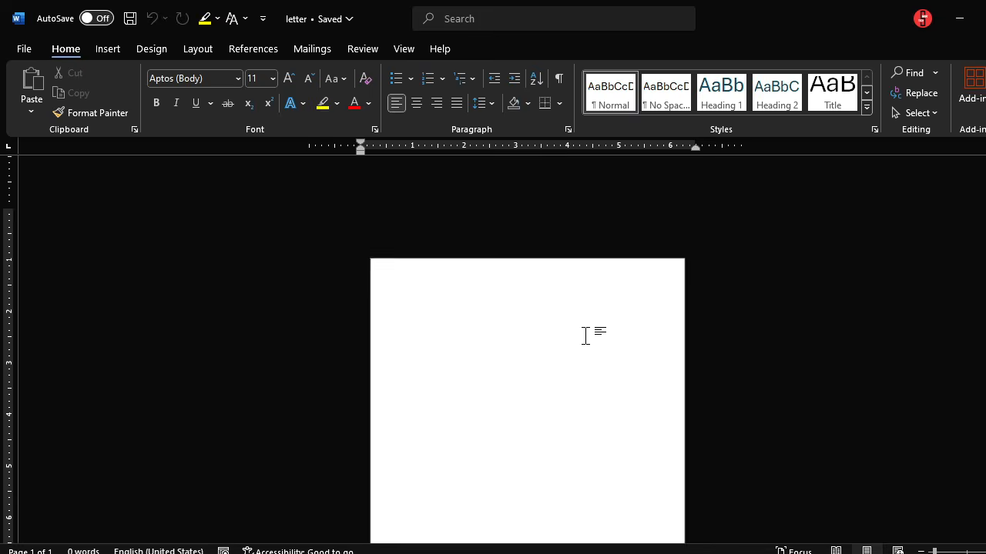
scroll(585, 336, "down", 1, "ctrl")
scroll(585, 334, "up", 3, "ctrl")
scroll(585, 334, "down", 5, "ctrl")
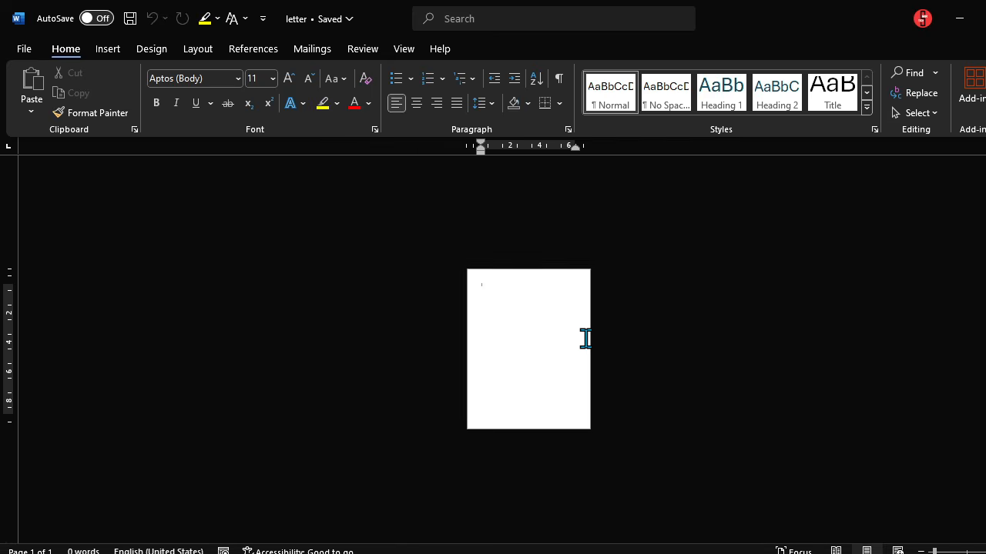
scroll(585, 338, "up", 5, "ctrl")
scroll(585, 338, "down", 2, "ctrl")
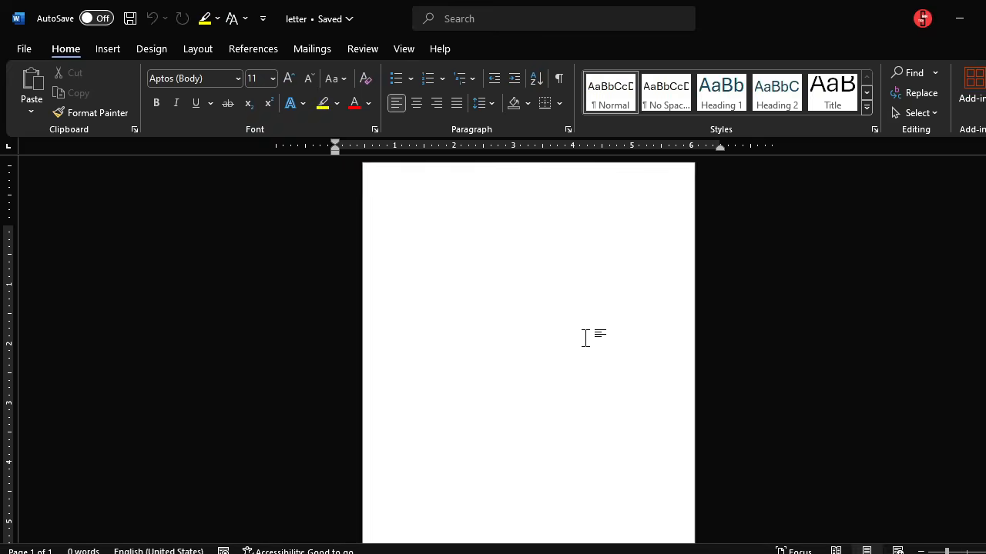
scroll(584, 338, "up", 3, "ctrl")
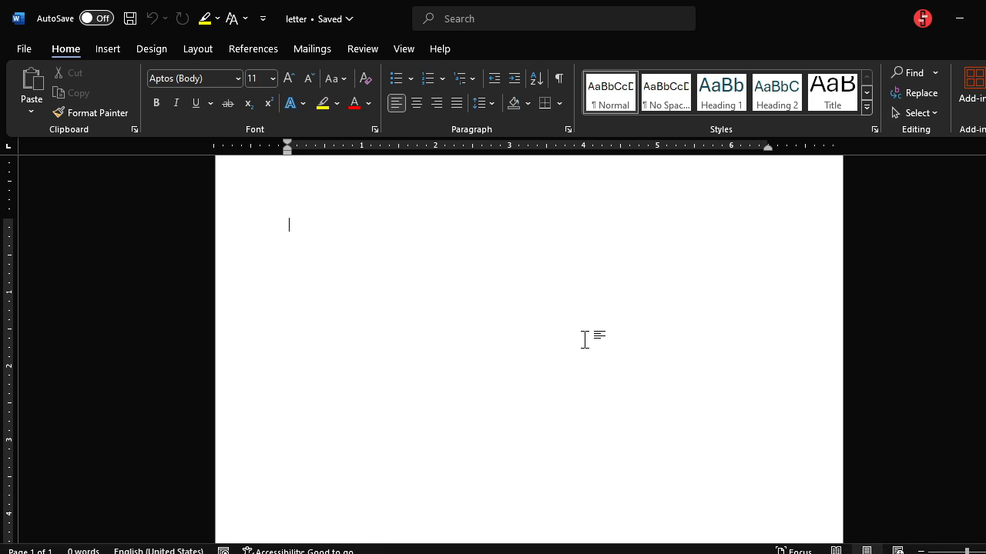
scroll(584, 339, "down", 5, "ctrl")
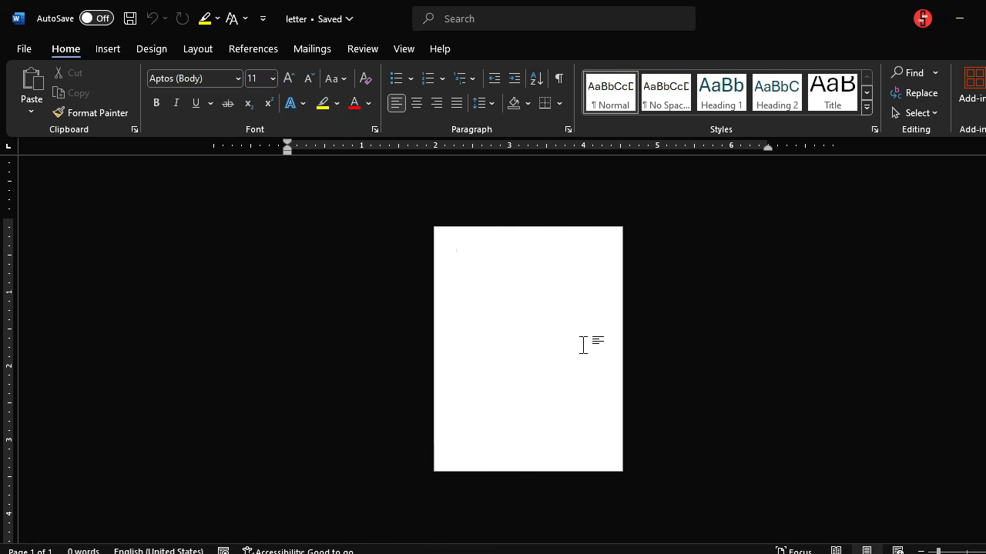
scroll(583, 345, "up", 2, "ctrl")
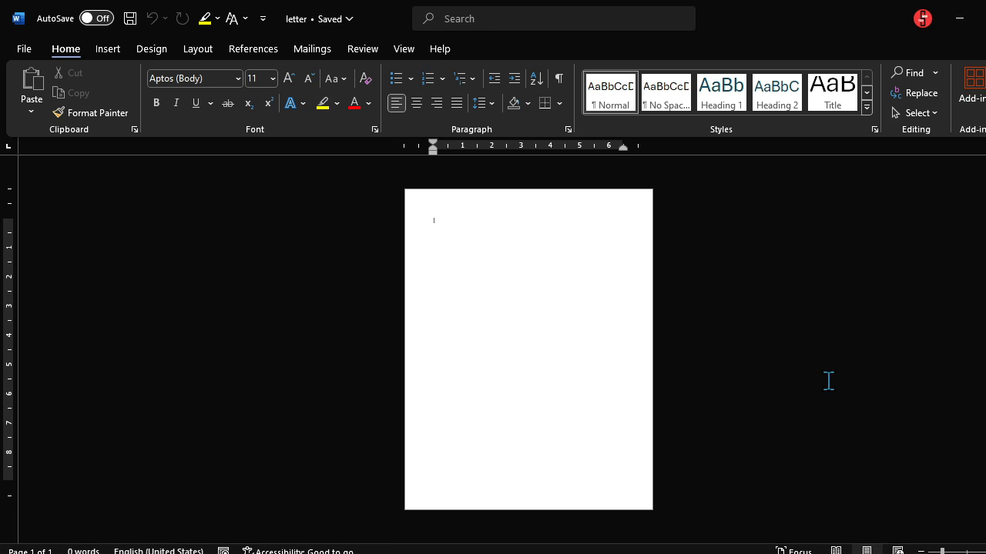
scroll(894, 391, "up", 4, "ctrl")
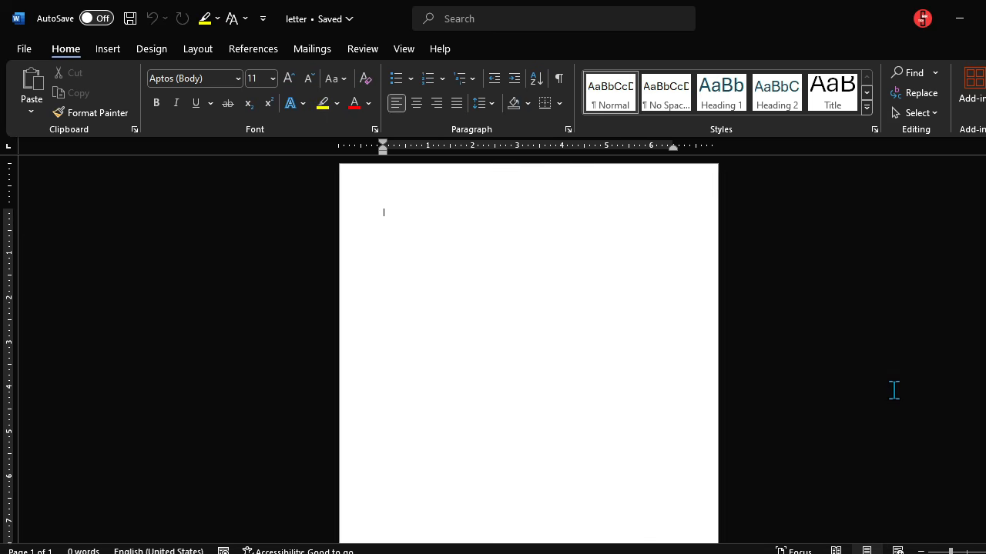
scroll(894, 391, "down", 5, "ctrl")
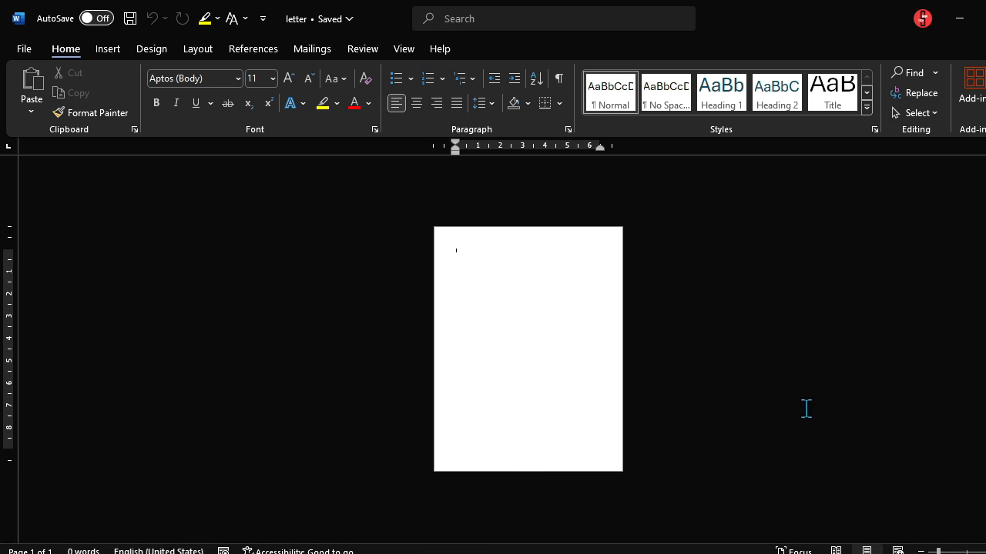
scroll(782, 393, "up", 2, "ctrl")
scroll(781, 393, "down", 2, "ctrl")
scroll(762, 386, "up", 1, "ctrl")
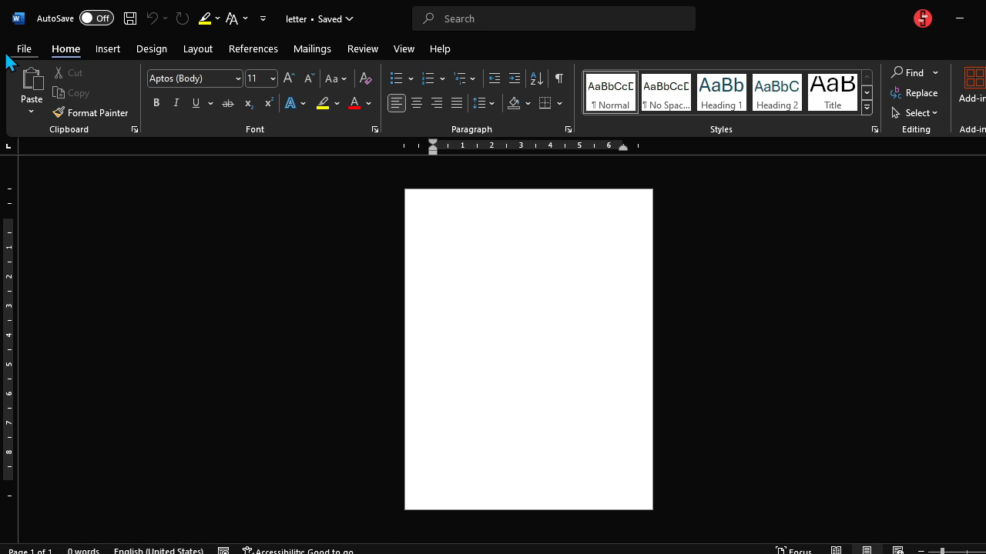
Step: Change the page size to A4 (8.27" x 11.69")
left_click(195, 51)
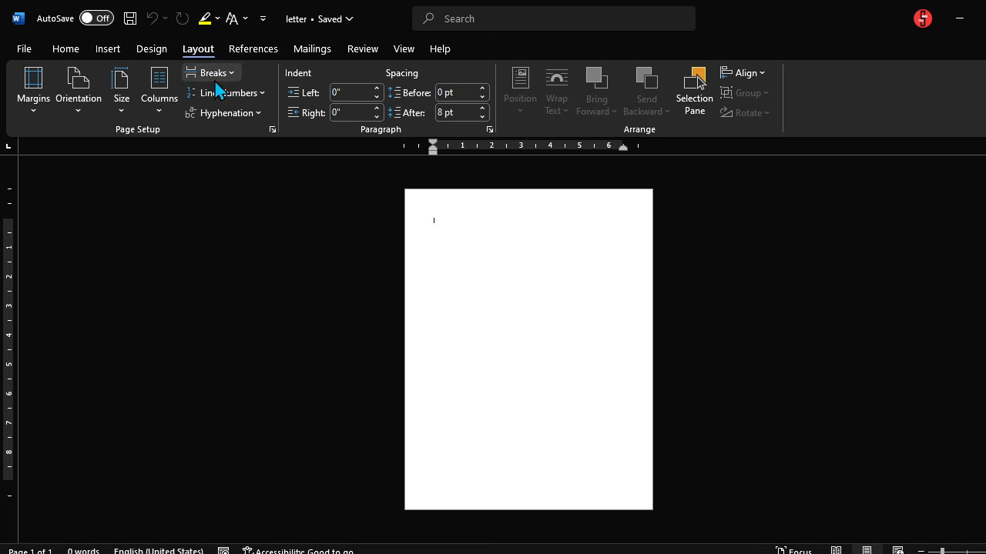
left_click(121, 114)
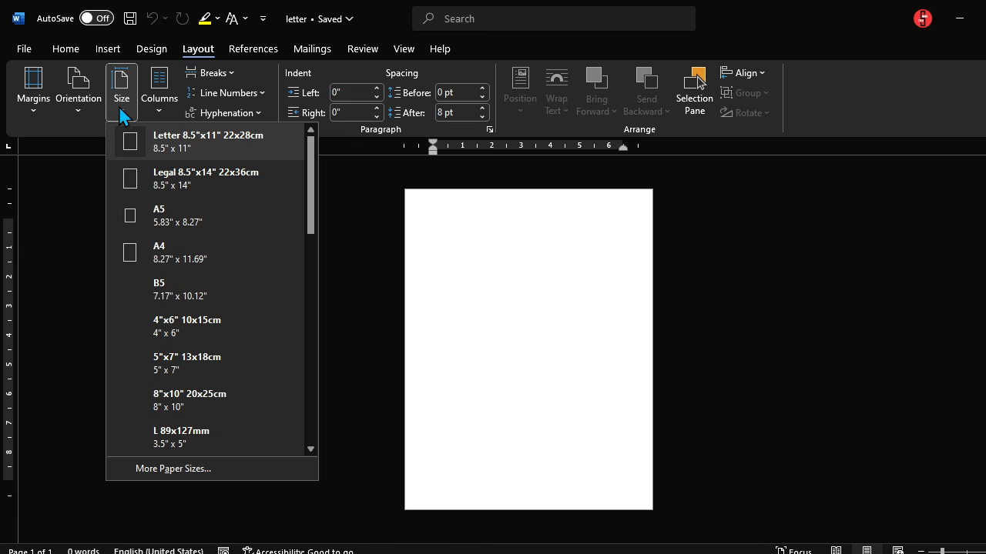
left_click(138, 257)
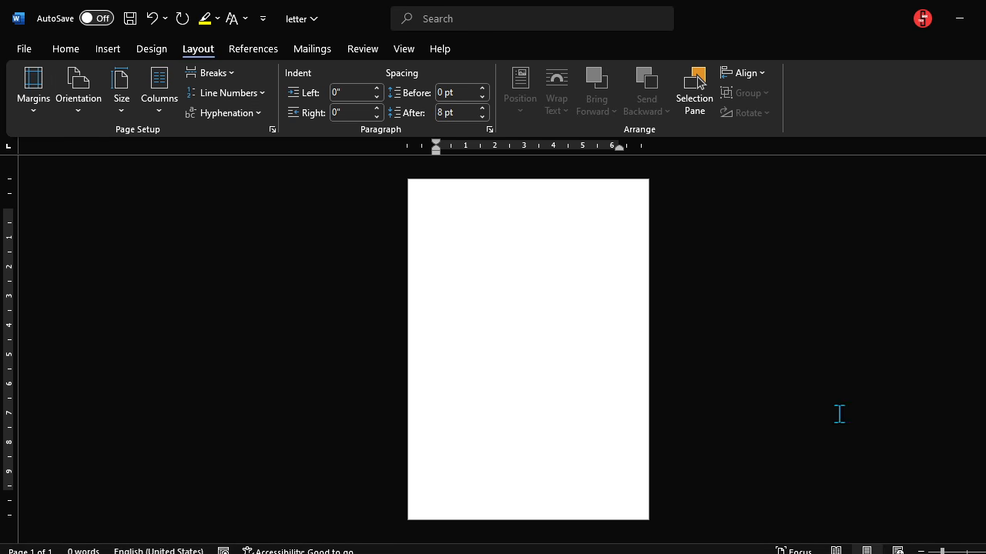
Step: Apply Narrow 0.5-inch margins to the page and delete the leftover test text
scroll(732, 394, "up", 4)
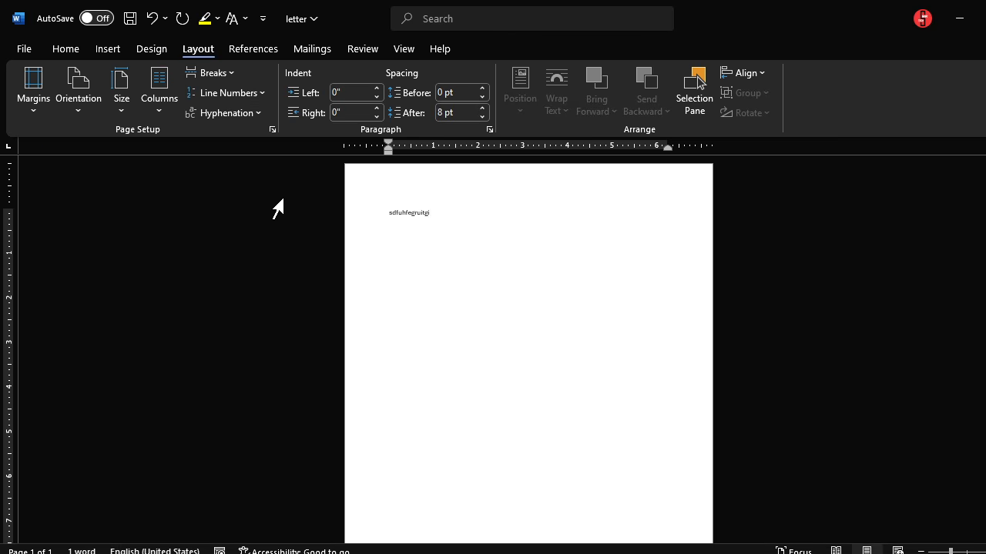
left_click(33, 116)
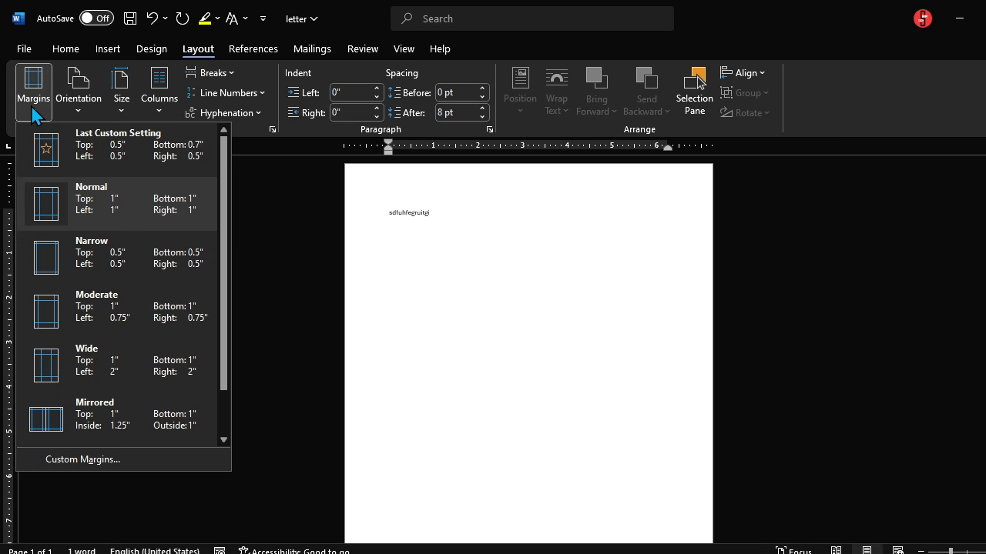
left_click(91, 264)
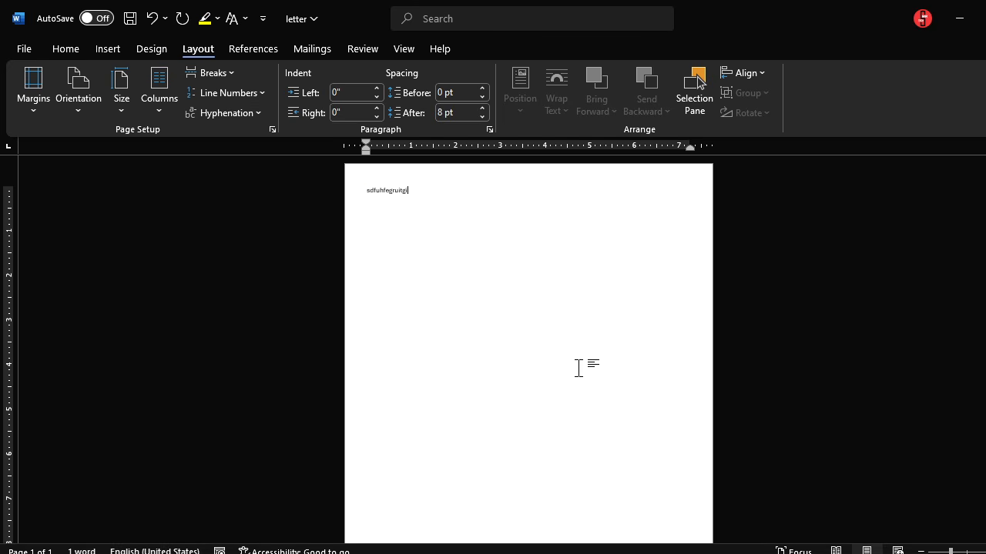
scroll(578, 369, "up", 5)
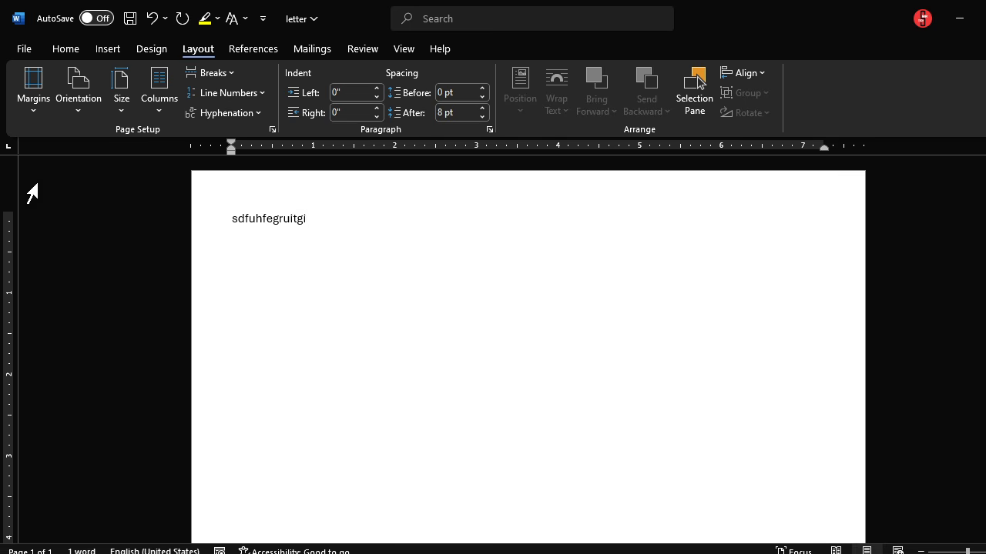
left_click(32, 114)
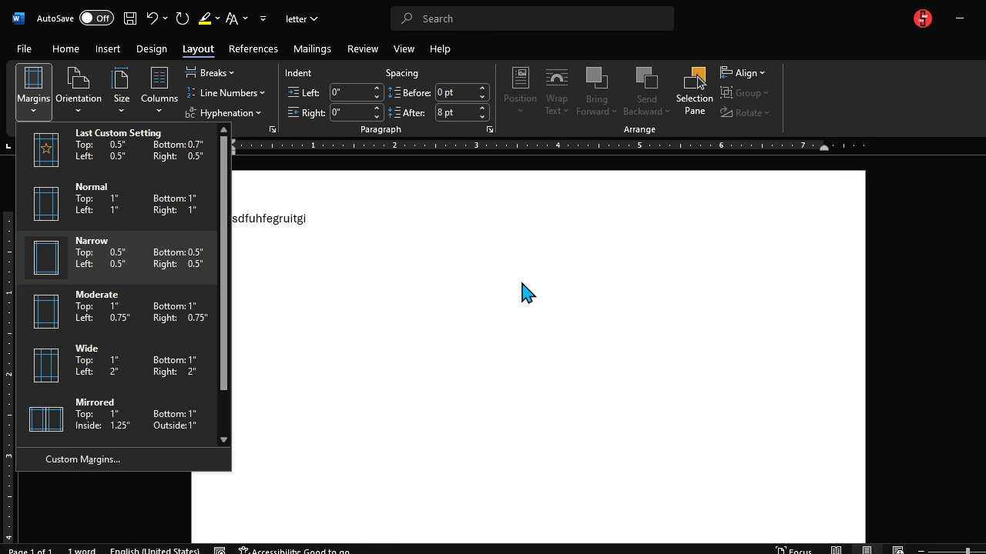
left_click(365, 282)
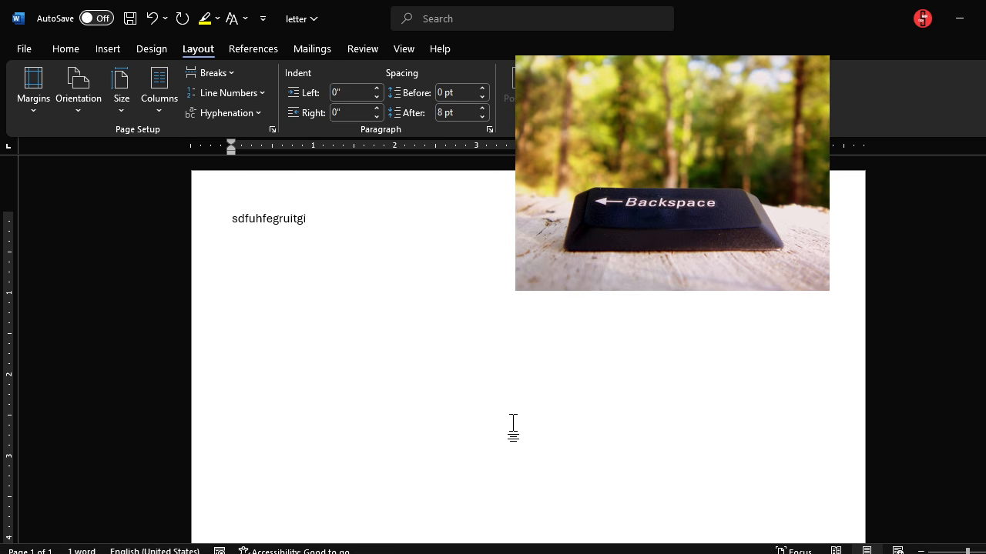
key("BackSpace")
key("BackSpace")
key("BackSpace")
key("BackSpace")
key("BackSpace")
key("BackSpace")
key("BackSpace")
key("BackSpace")
key("BackSpace")
key("BackSpace")
key("BackSpace")
key("BackSpace")
key("BackSpace")
key("BackSpace")
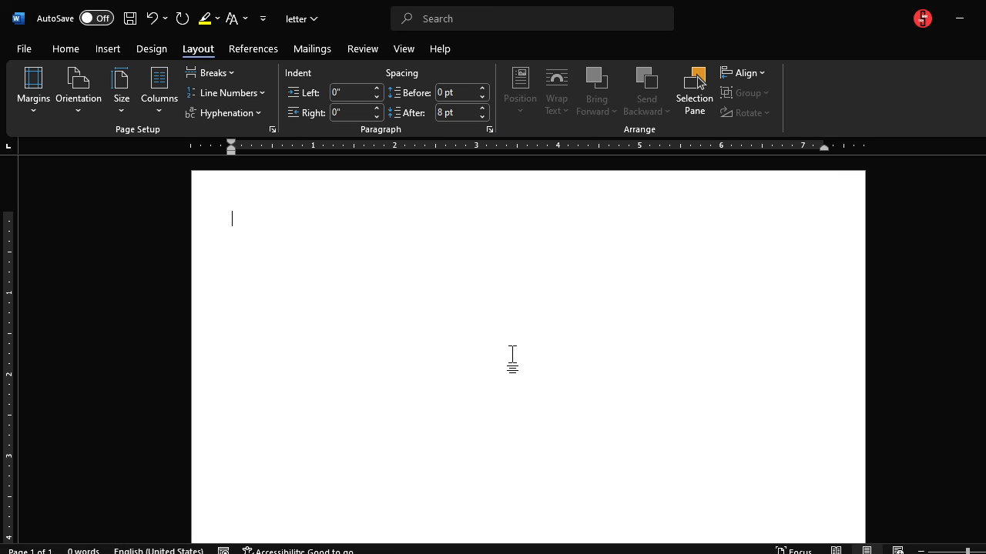
Step: Adjust the zoom and bring up the Home text-formatting tools
scroll(571, 331, "down", 3, "ctrl")
scroll(570, 331, "down", 2, "ctrl")
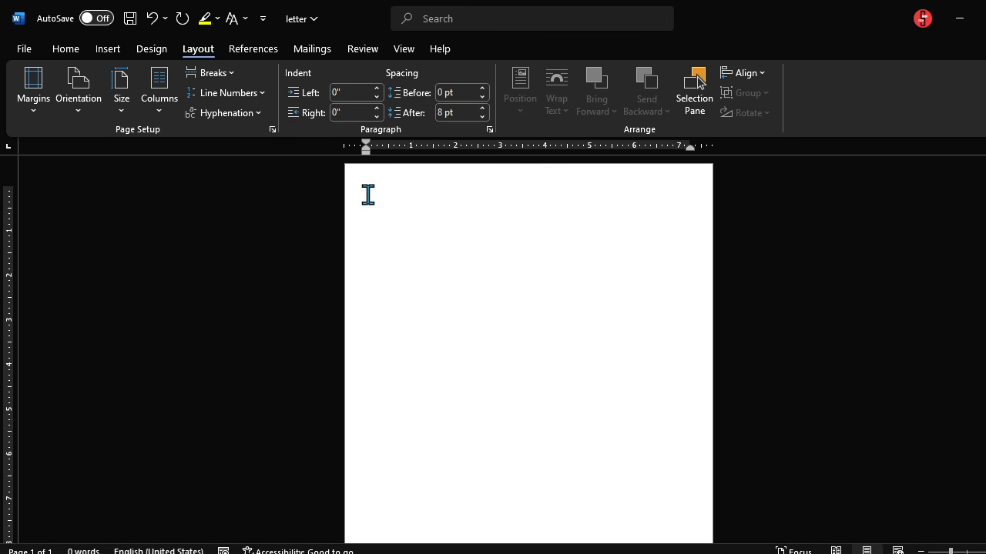
scroll(619, 388, "up", 4, "ctrl")
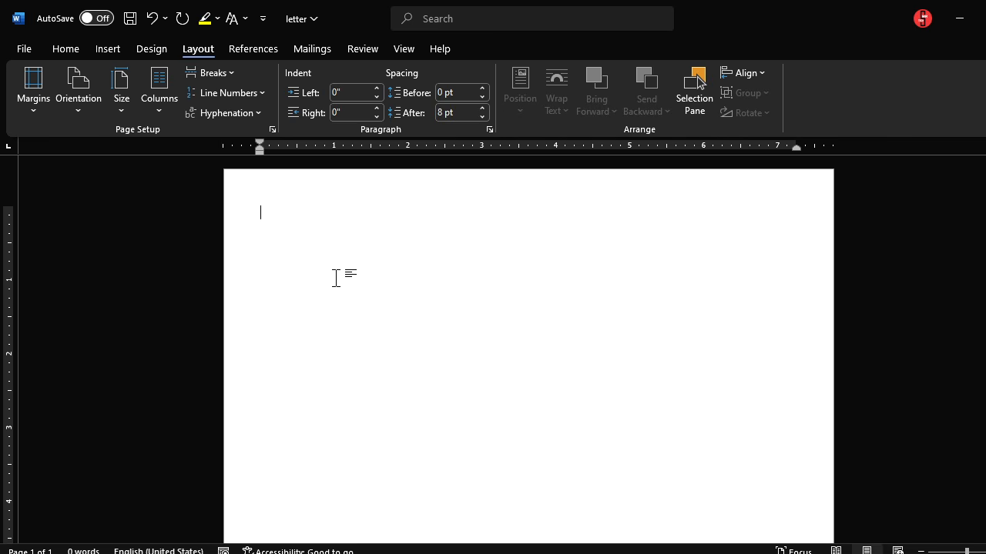
left_click(62, 49)
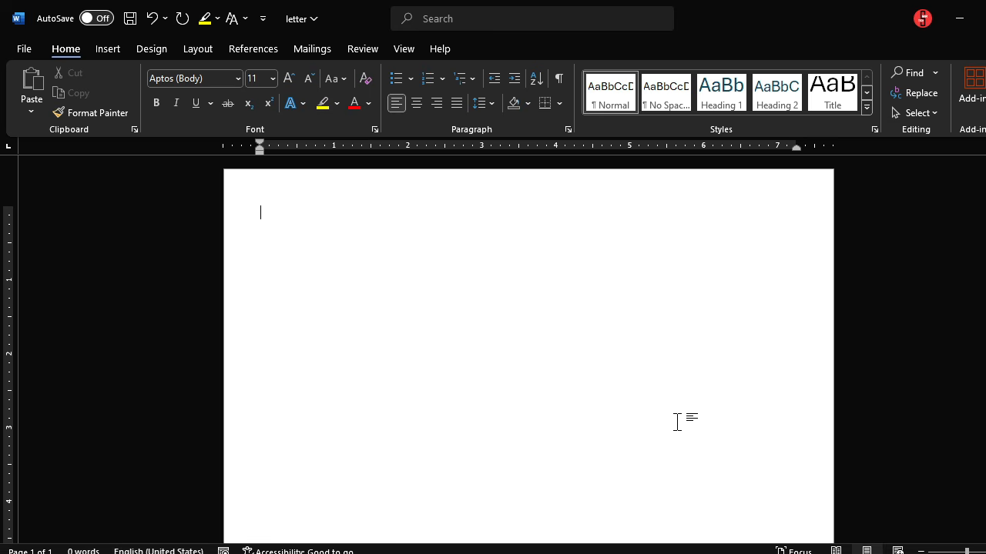
Step: Type the salutation 'Dear' plus the recipient's full name and select that line
type("Dear")
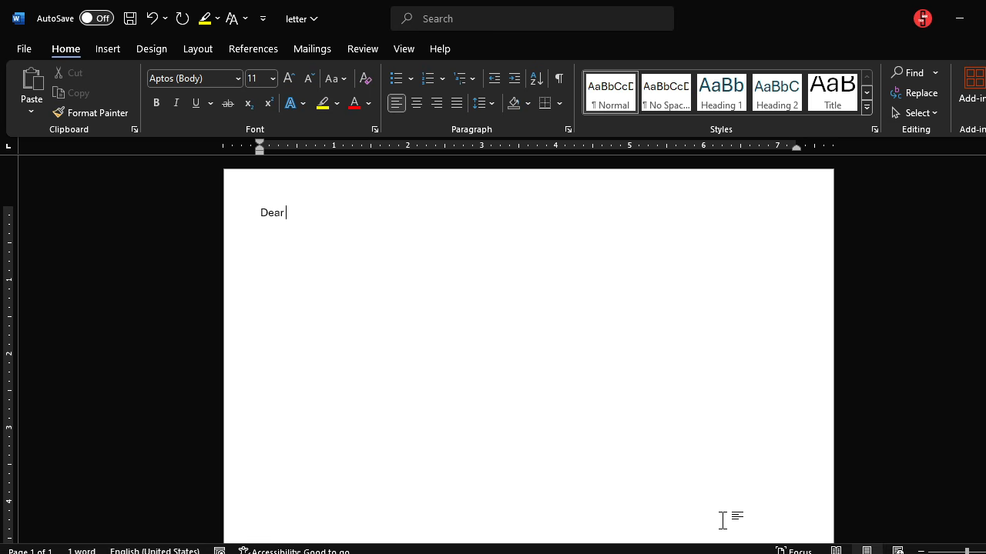
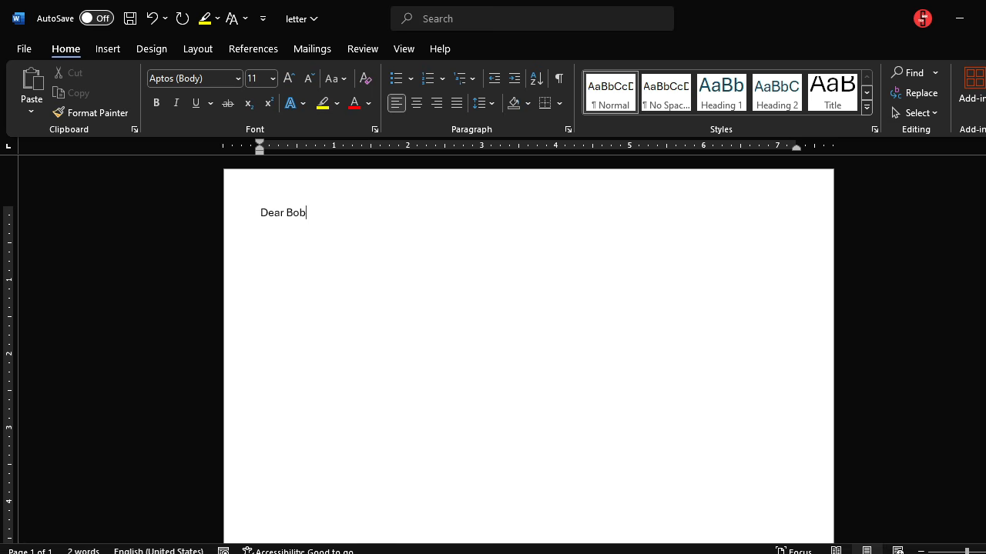
left_click_drag(260, 212, 341, 213)
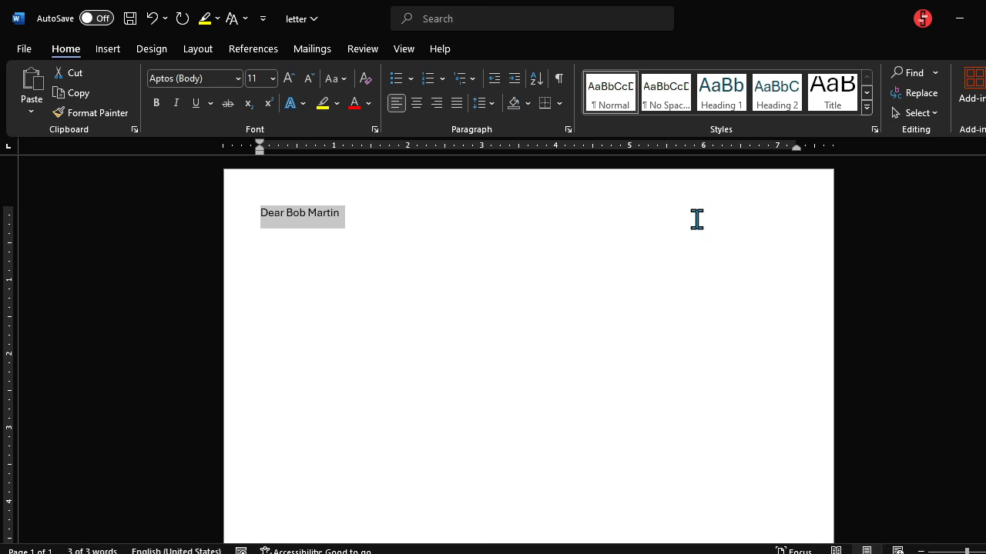
left_click(359, 220)
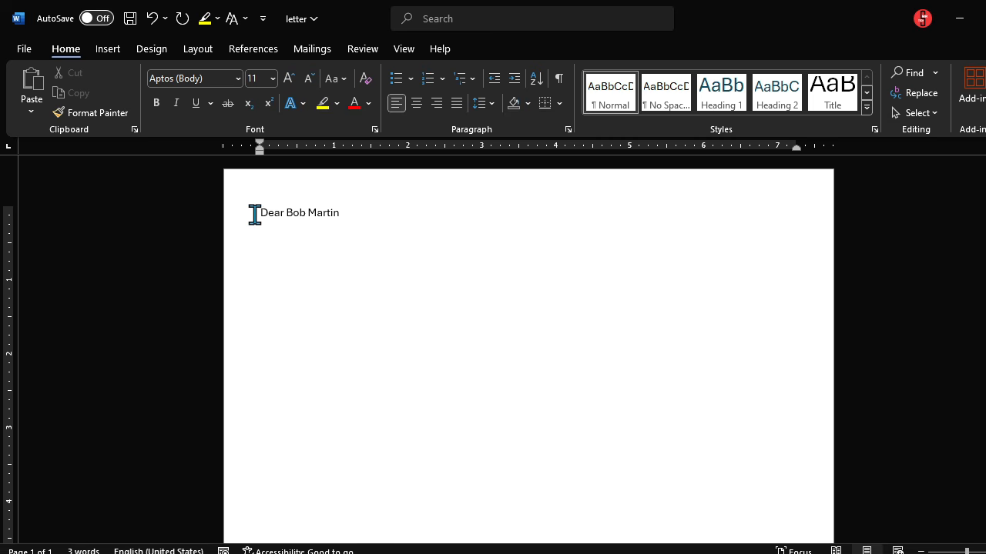
left_click_drag(251, 213, 341, 216)
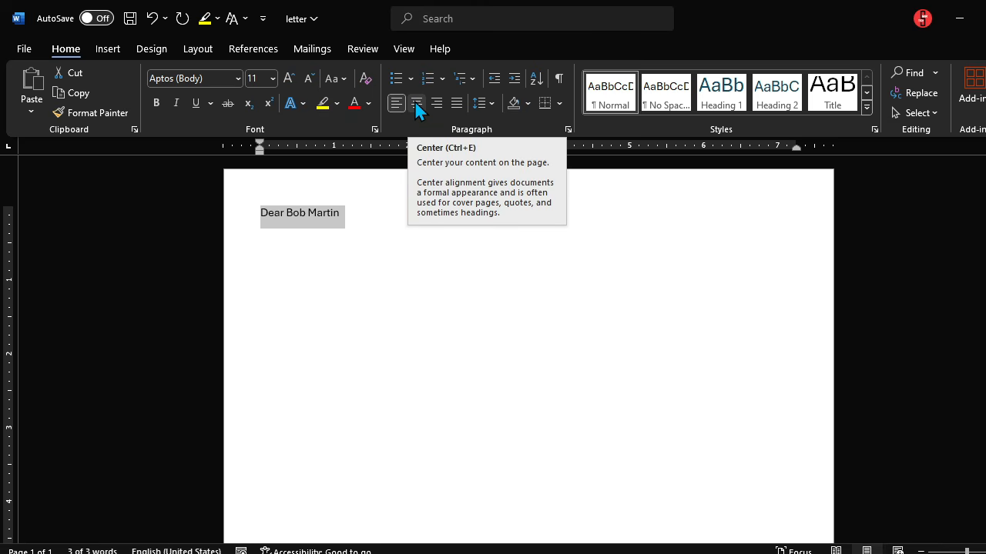
left_click(417, 106)
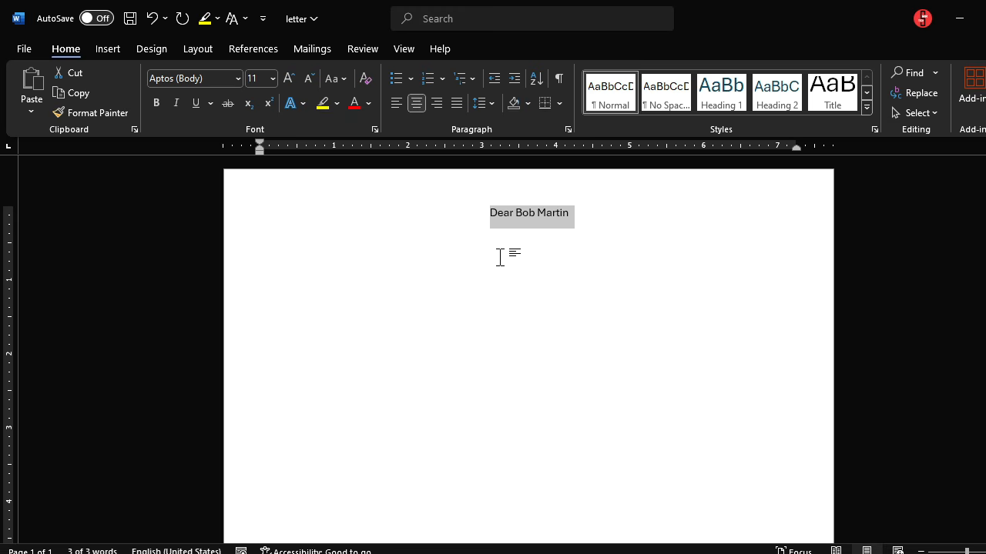
left_click(436, 102)
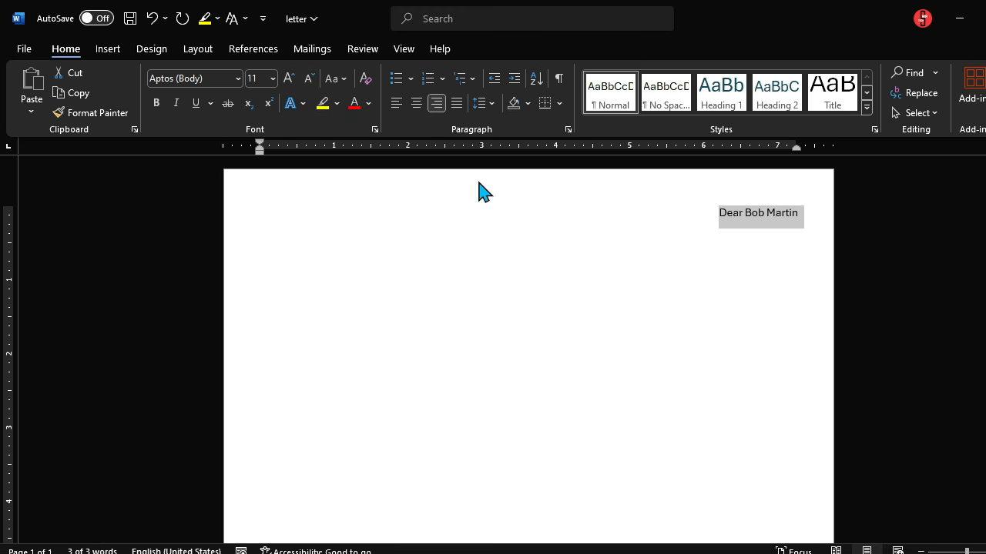
left_click(395, 102)
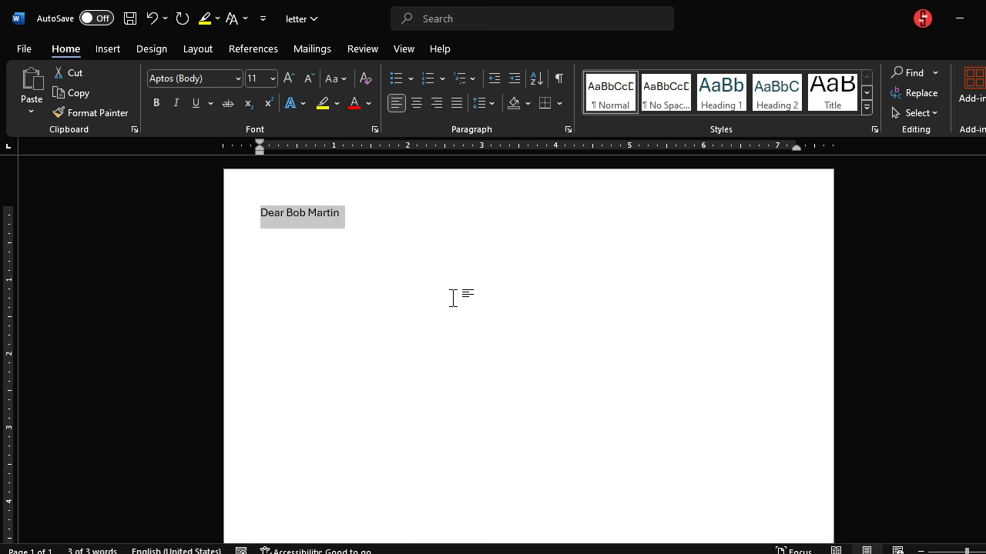
left_click(350, 205)
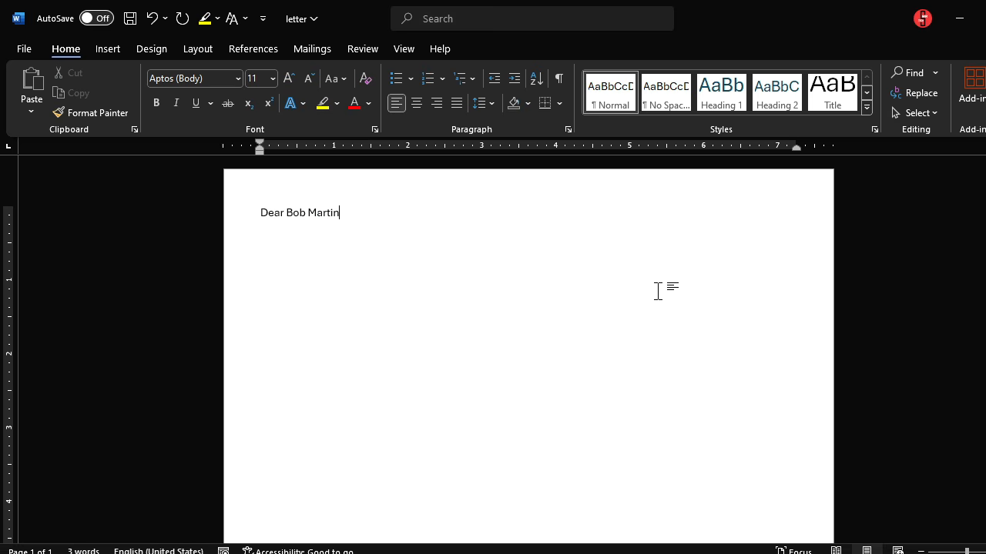
Step: Type 'Good Day!', the data-request paragraph, and 'I will look forward to your positive response.'
type(", Good Day")
type("!")
type("I would like to make a request of all the data that is required")
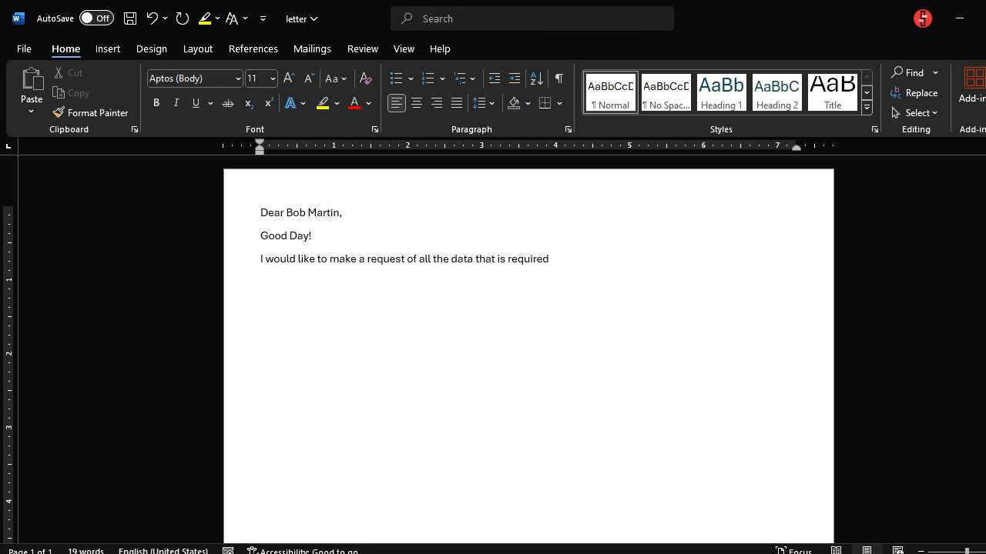
type(" to be submitted before our year end presentation. To mak")
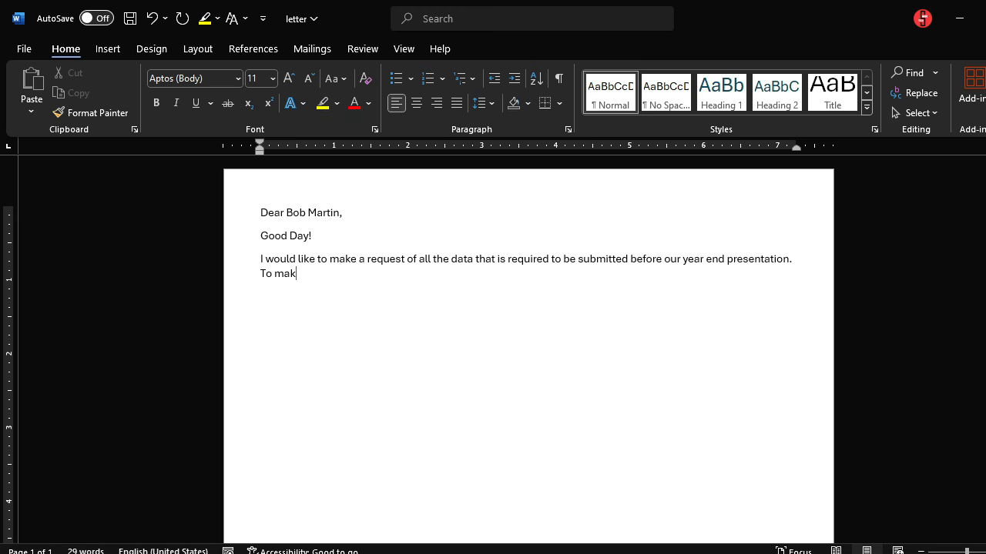
type("e the presentation successful, we need to  have all the data and")
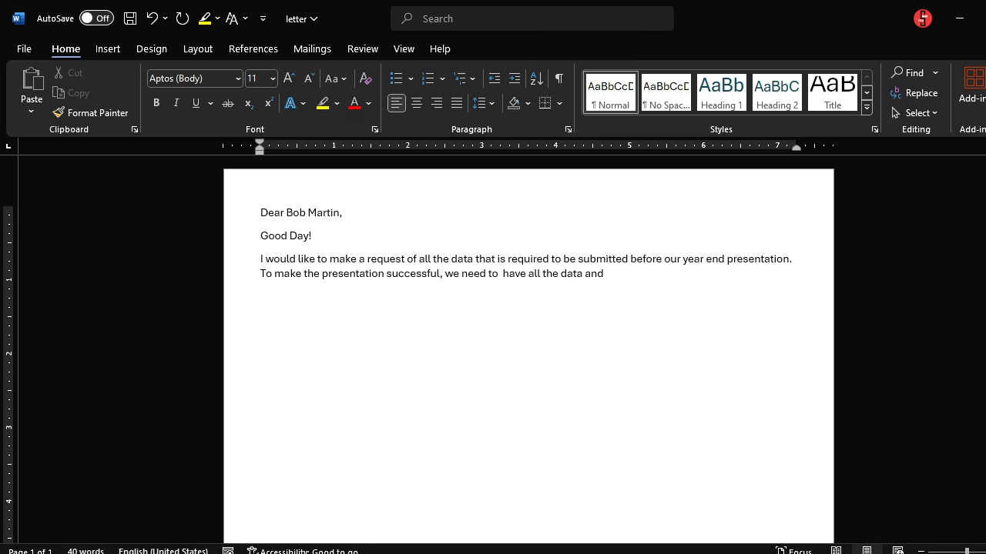
type(" hence we need your permission to get immediate access to those informations.")
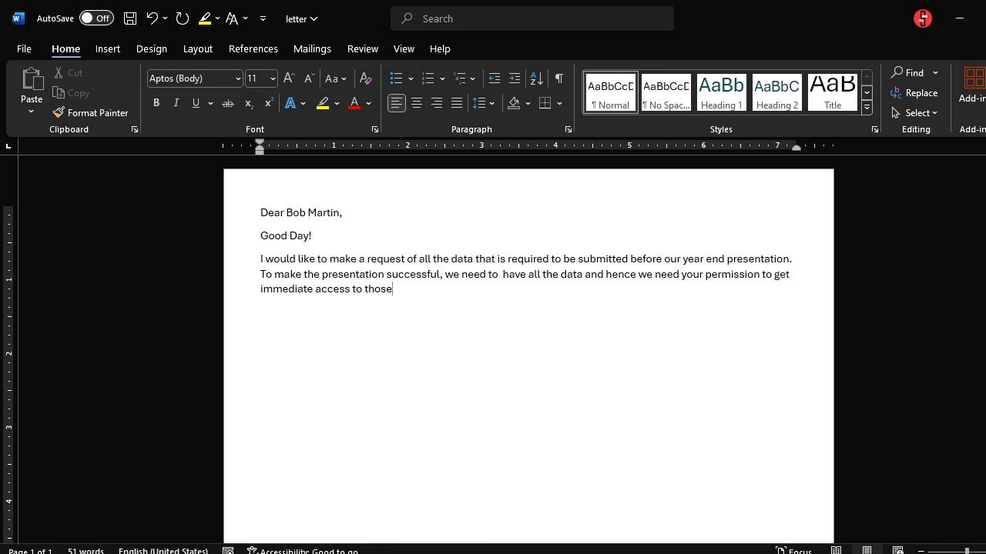
key("Return")
type("I will look forward to your positive response.")
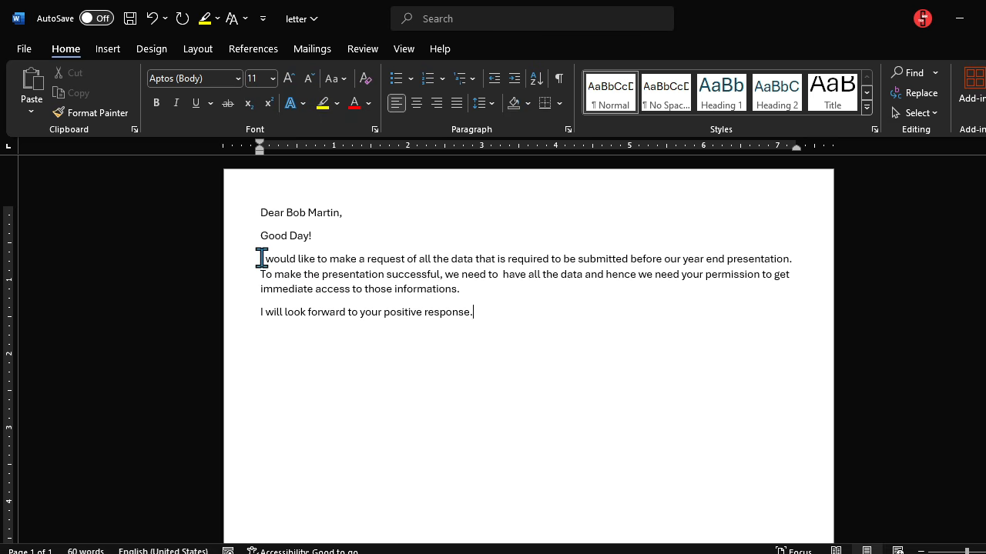
Step: Justify the request paragraph and the closing line
left_click_drag(254, 259, 484, 311)
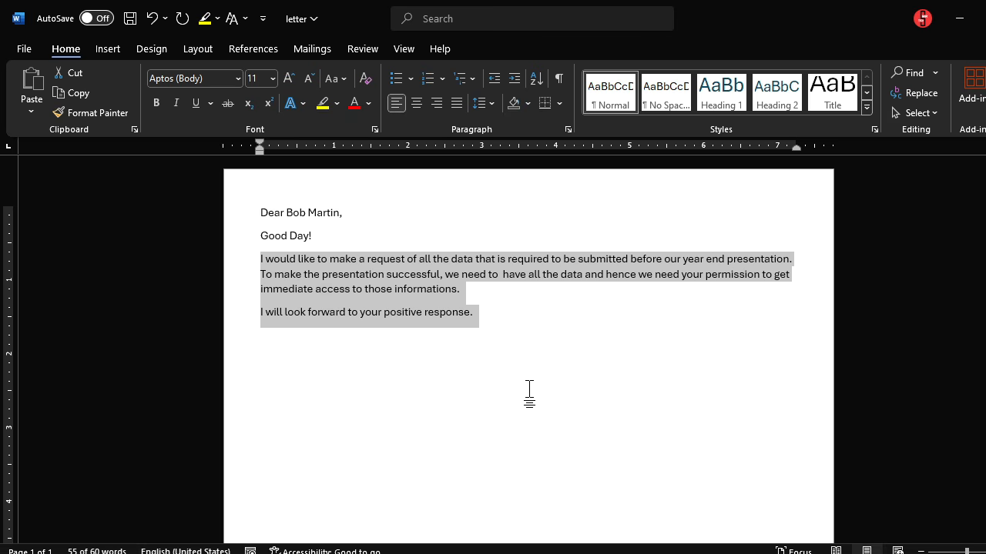
left_click(487, 311)
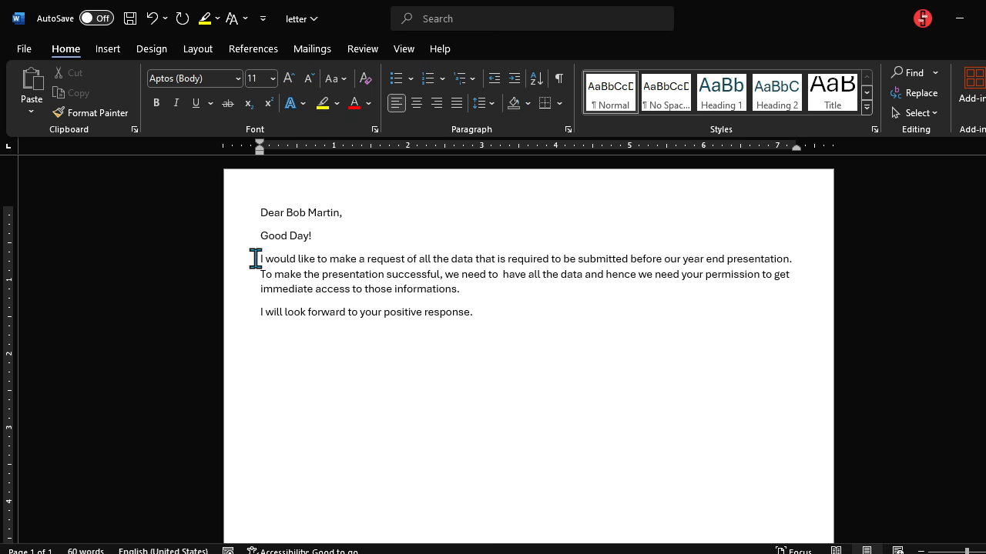
left_click_drag(257, 259, 267, 289)
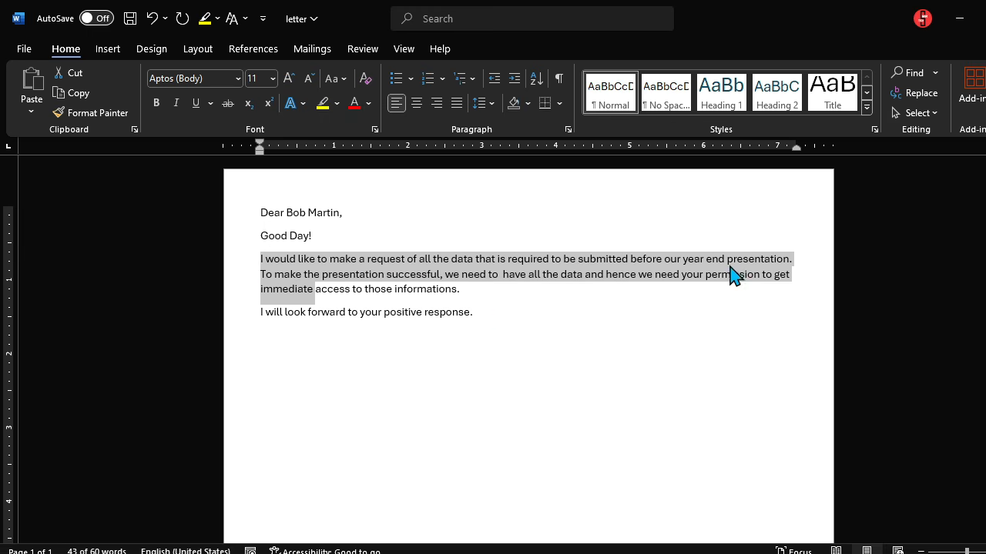
scroll(865, 338, "up", 4, "ctrl")
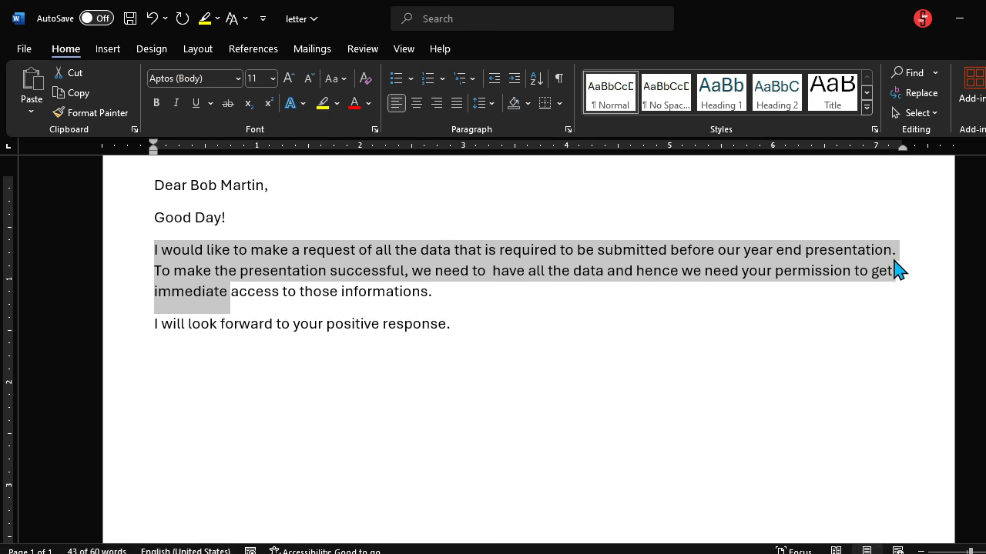
left_click(904, 289)
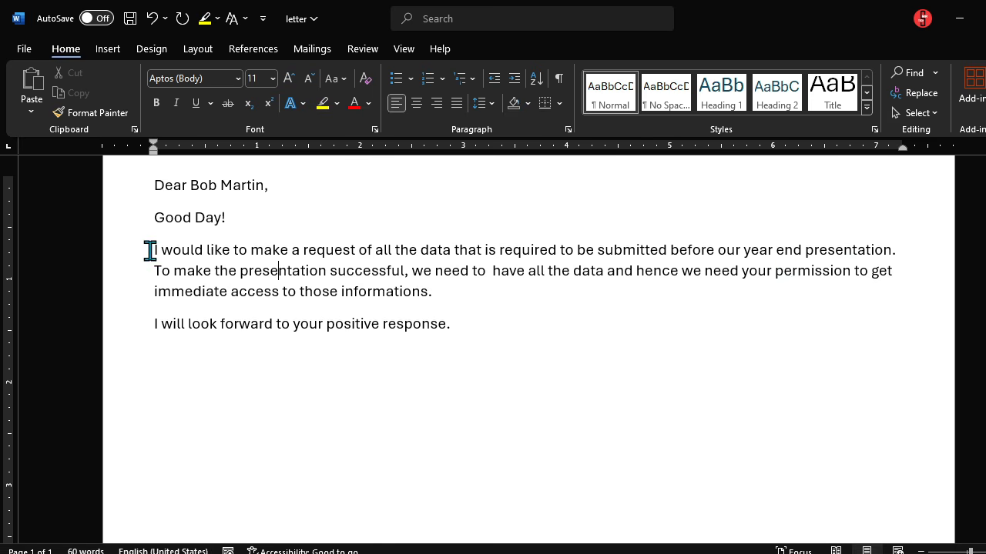
left_click_drag(149, 251, 454, 332)
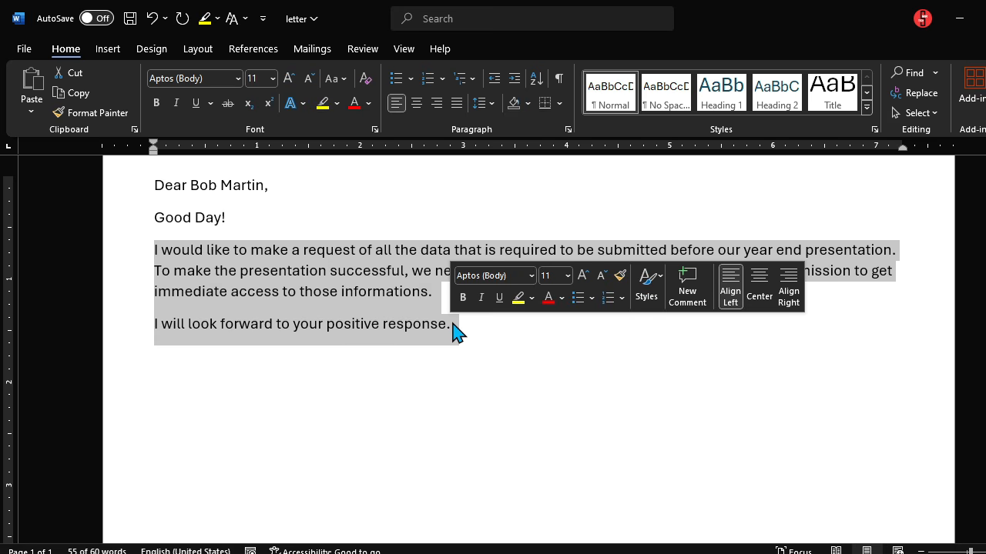
left_click(457, 103)
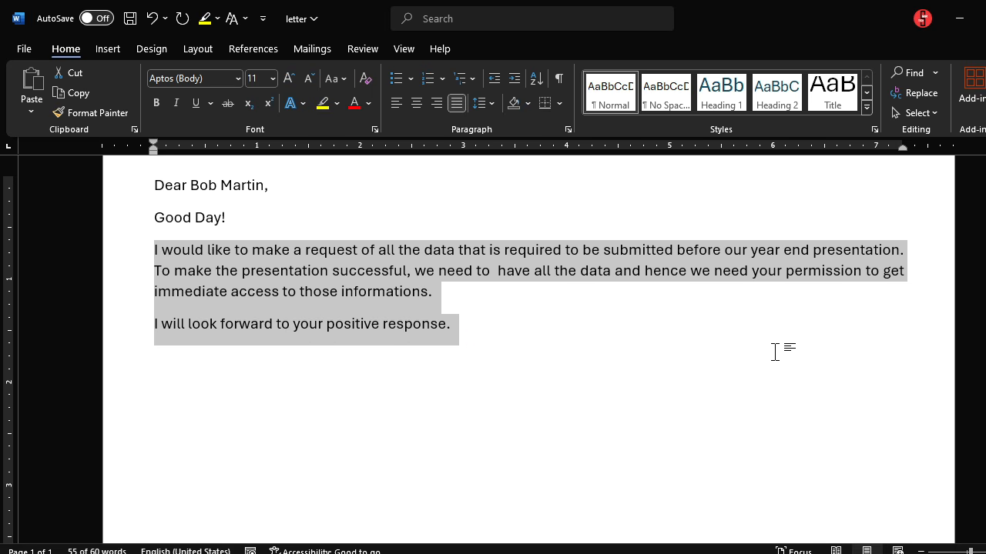
left_click(501, 328)
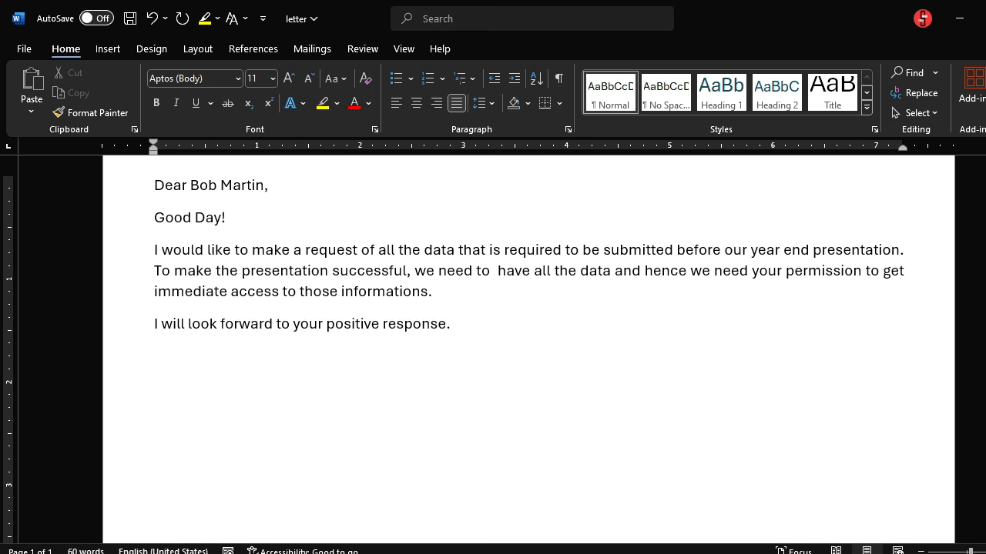
Step: Type the sender's name below 'Regards,' and select the entire letter
type("Re")
type("hathuranga")
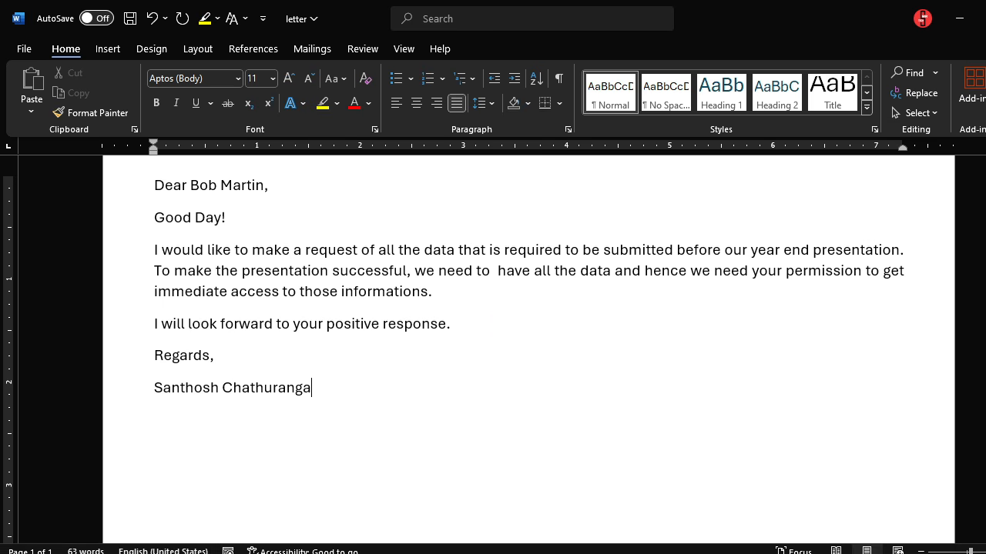
scroll(418, 388, "down", 3)
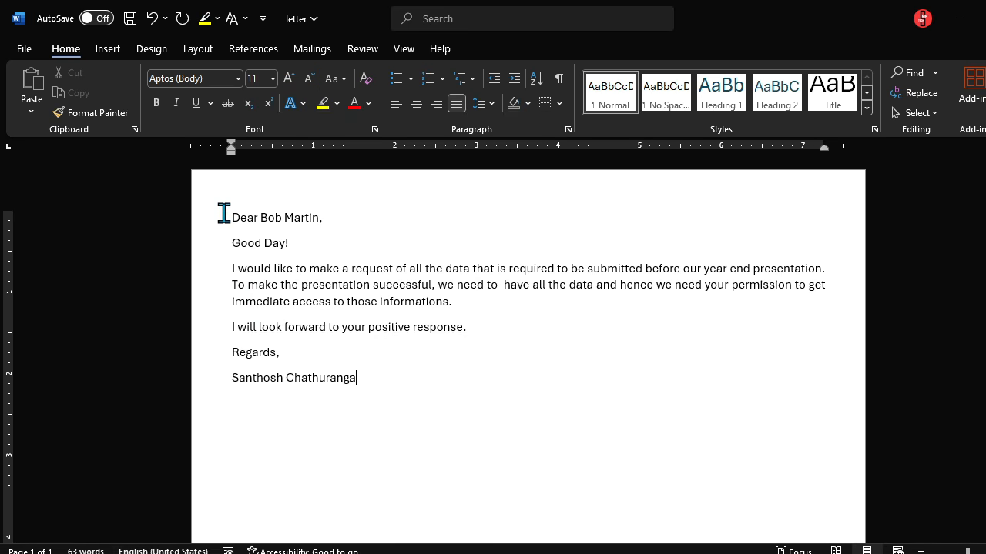
left_click_drag(223, 214, 361, 379)
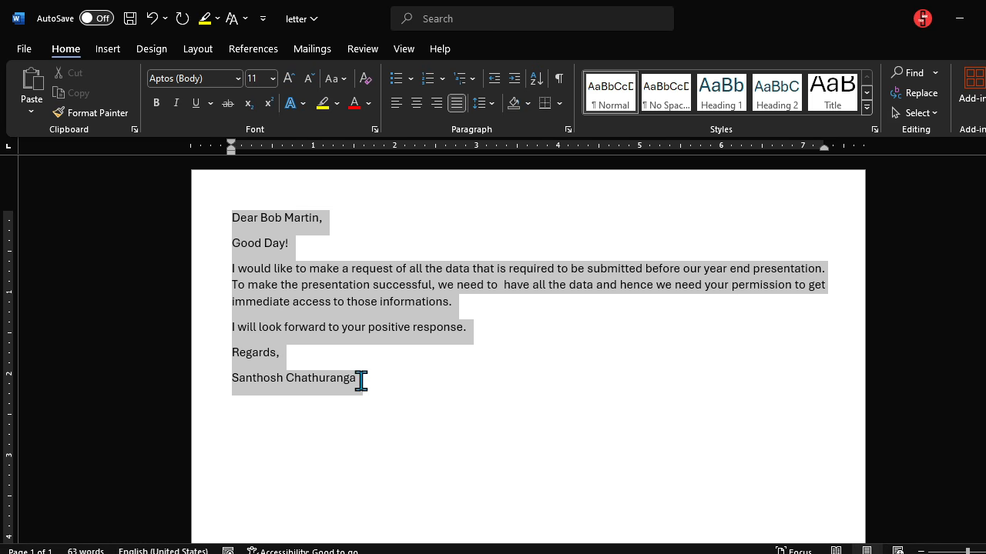
left_click(381, 396)
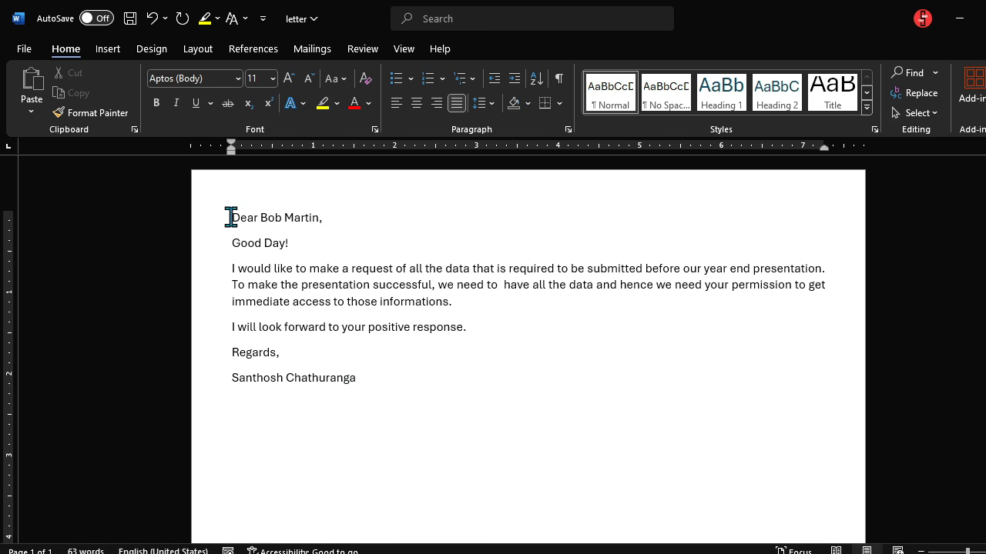
left_click_drag(225, 217, 351, 377)
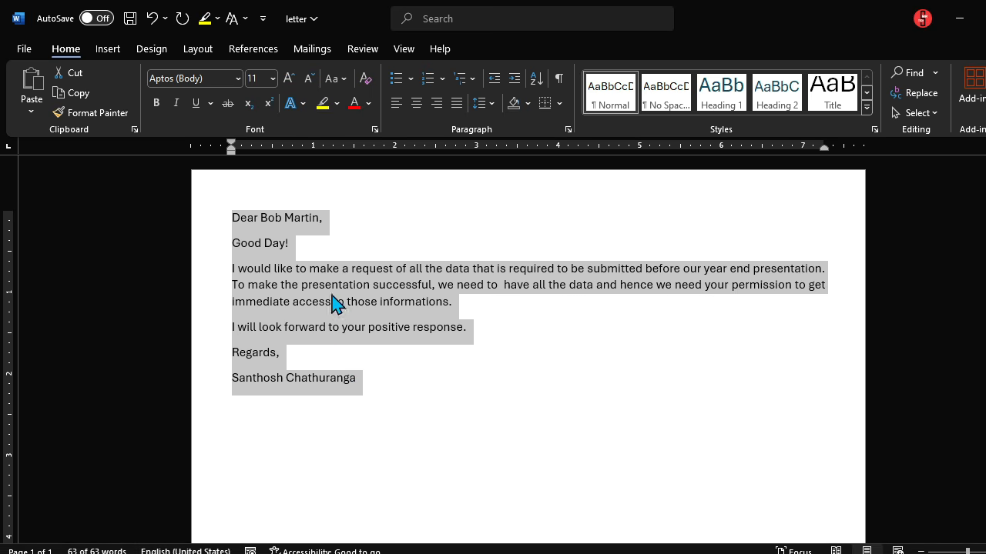
left_click(375, 385)
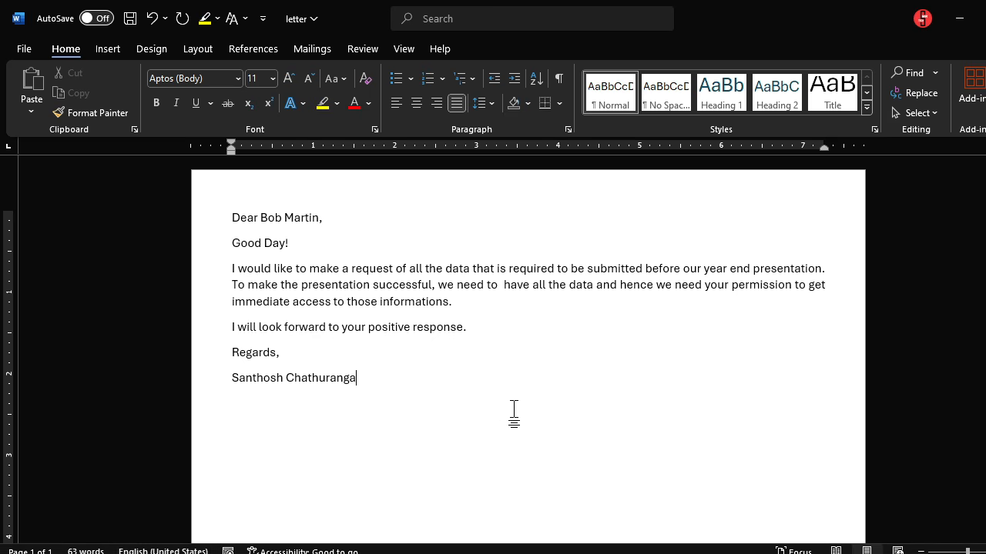
key("ctrl+a")
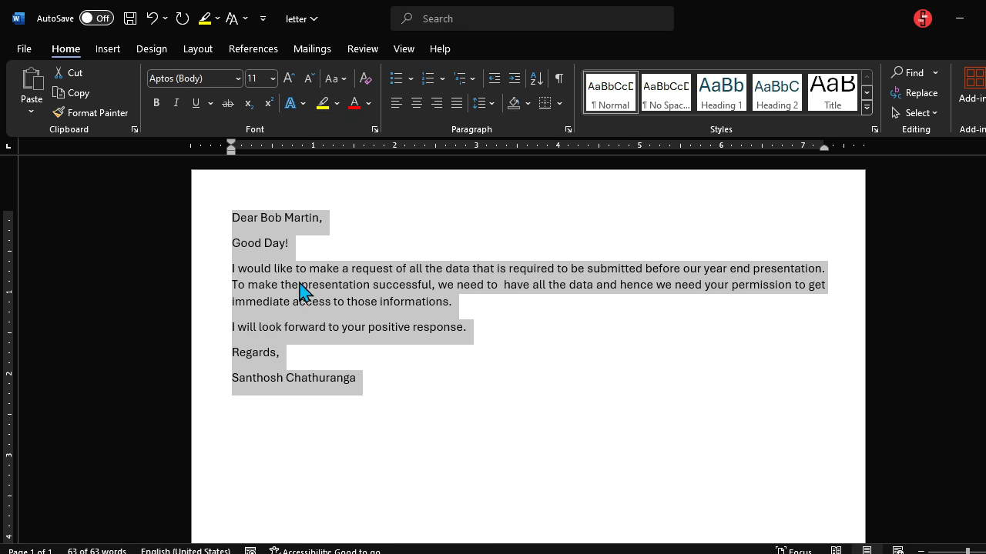
Step: Enlarge the whole selected letter to 14 pt with Grow Font, then deselect it
left_click(272, 80)
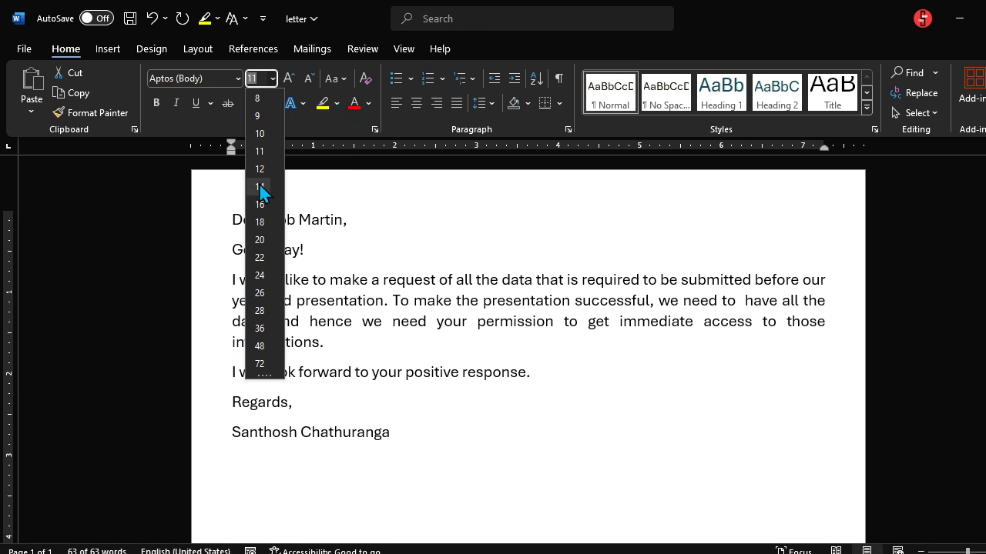
left_click(433, 391)
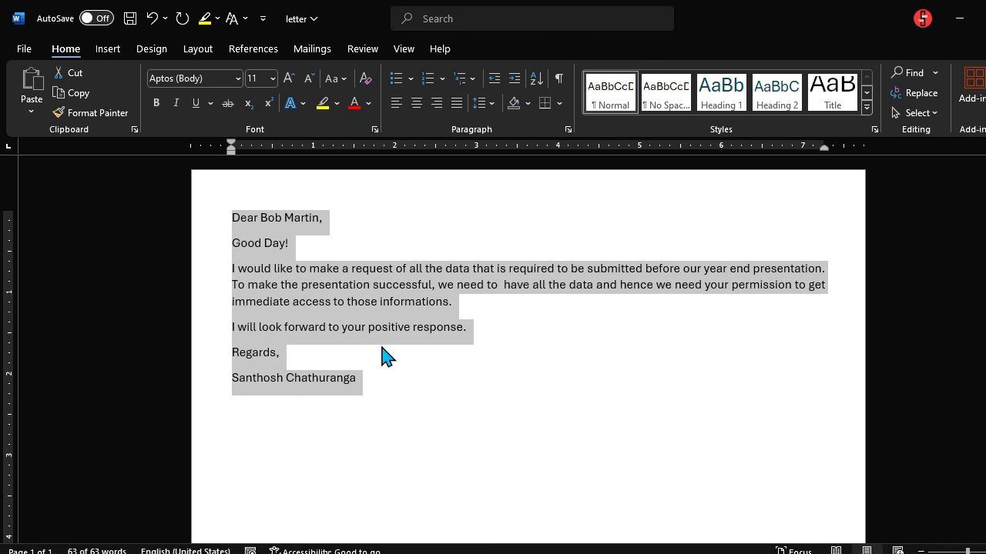
left_click(288, 76)
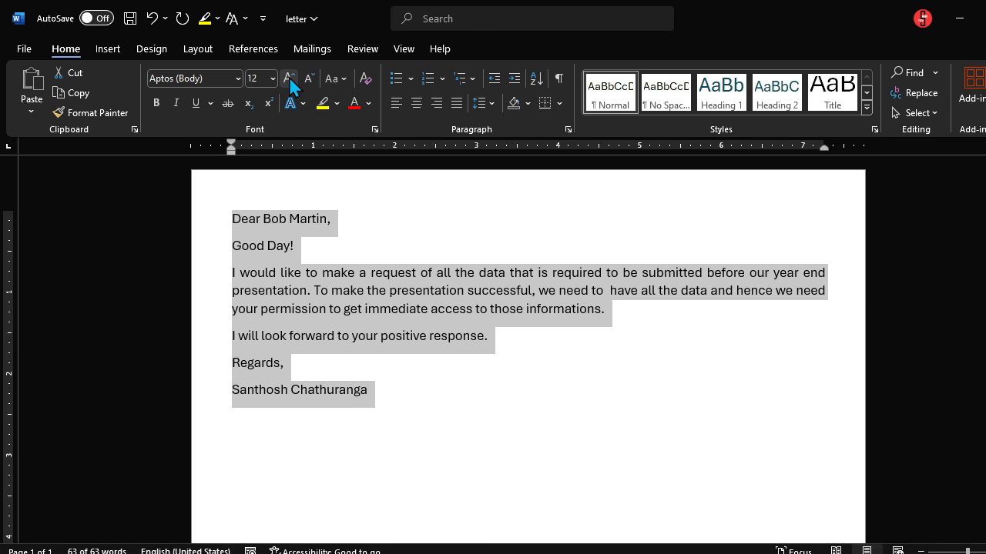
left_click(289, 77)
left_click(288, 80)
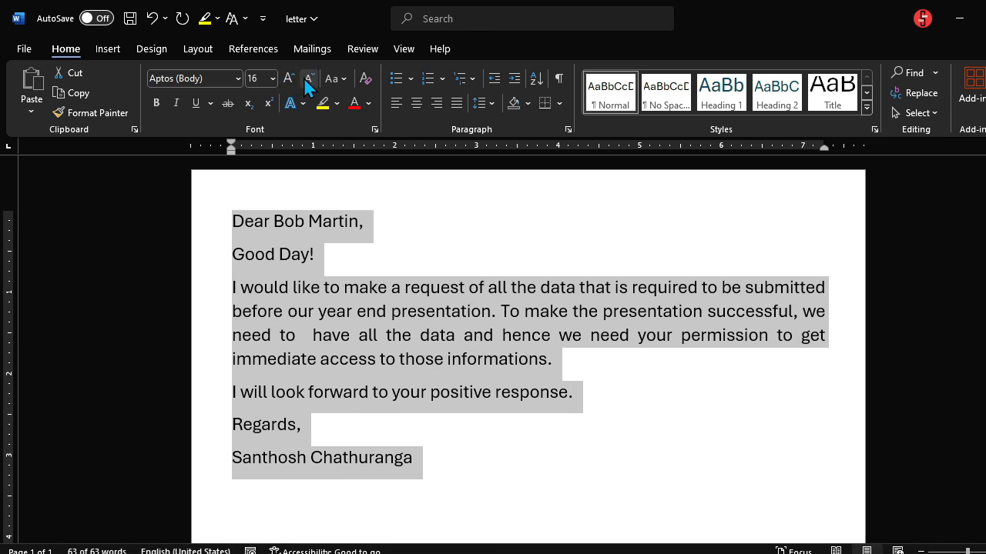
left_click(305, 82)
left_click(289, 79)
left_click(307, 80)
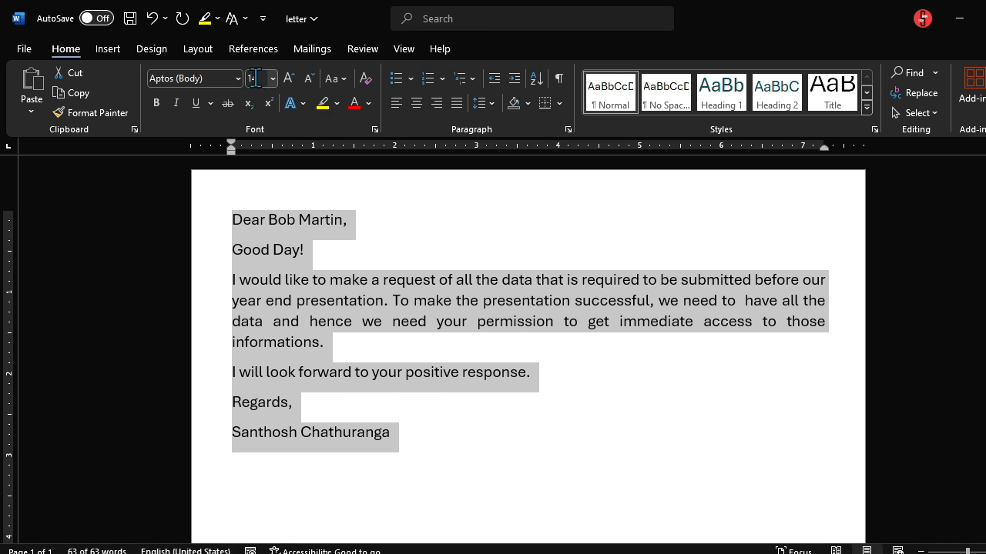
left_click(433, 438)
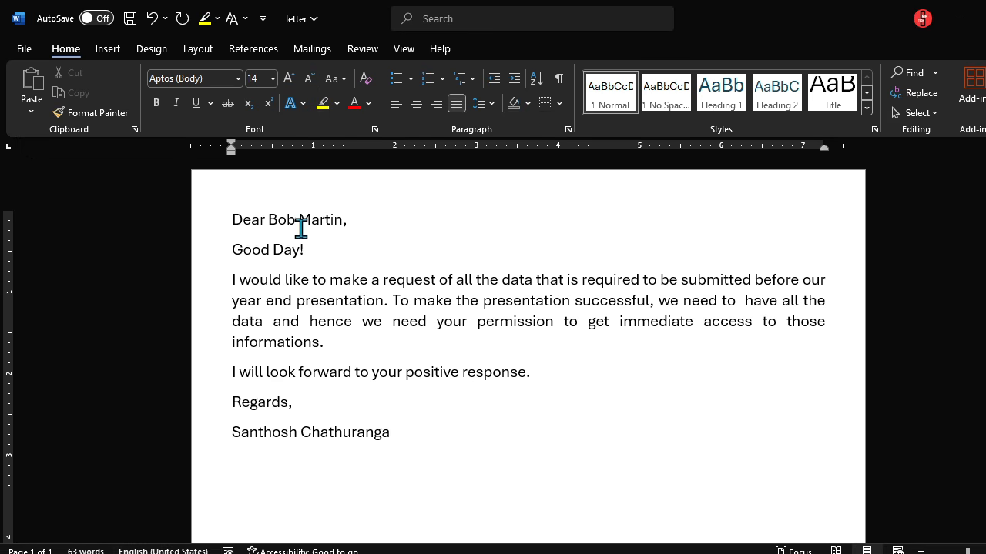
Step: Make the recipient's name after 'Dear' bold, leaving the rest regular
left_click_drag(268, 220, 340, 229)
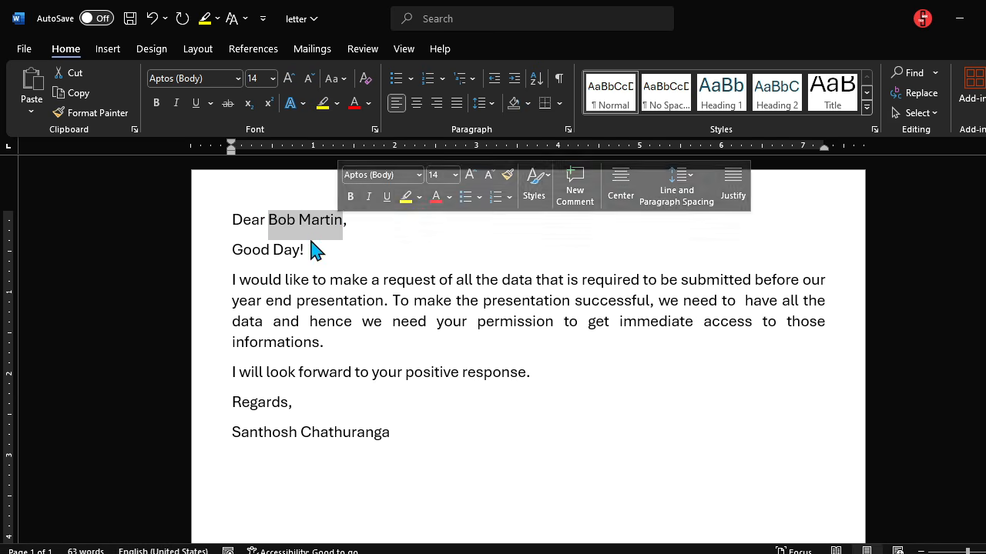
left_click(155, 104)
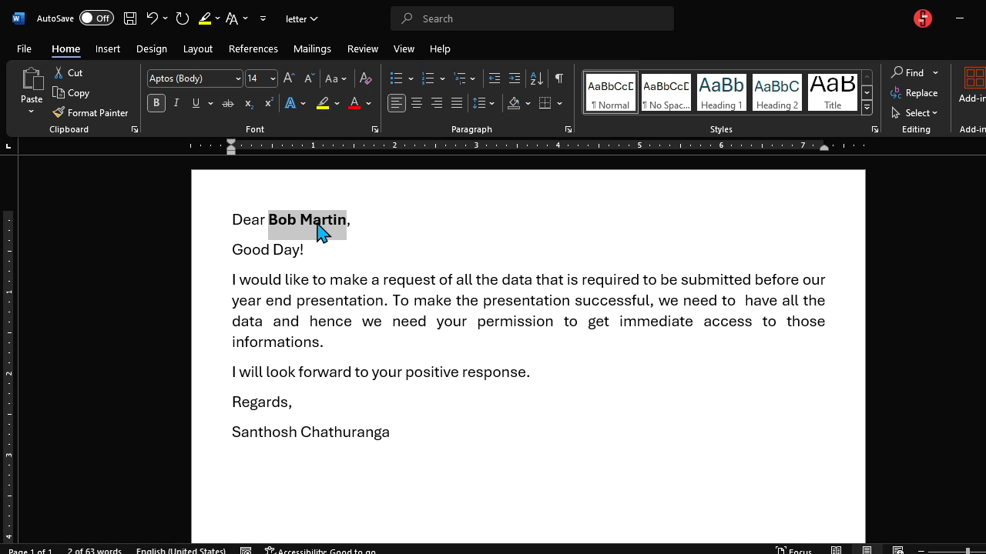
left_click(409, 427)
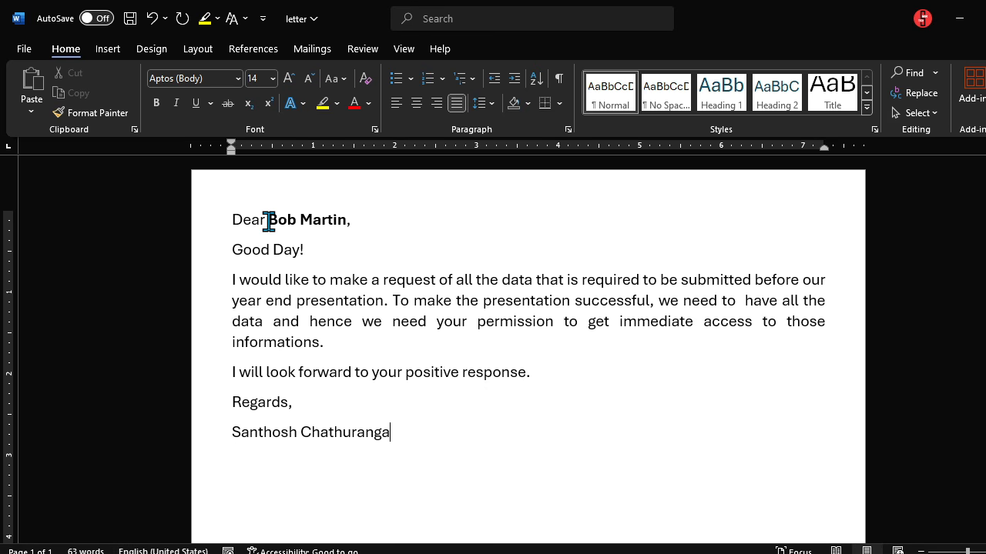
left_click_drag(268, 221, 335, 219)
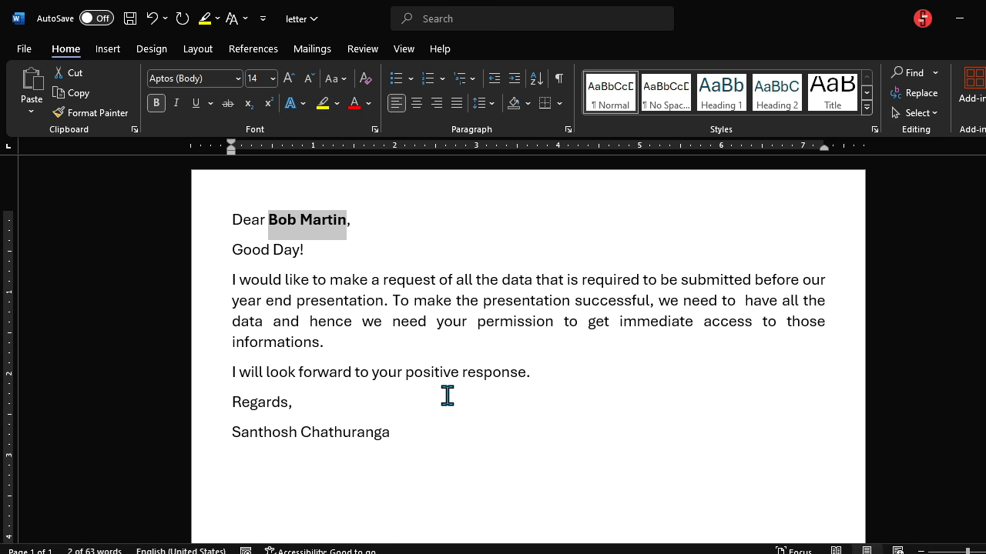
key("ctrl+b")
key("ctrl+b")
left_click(400, 485)
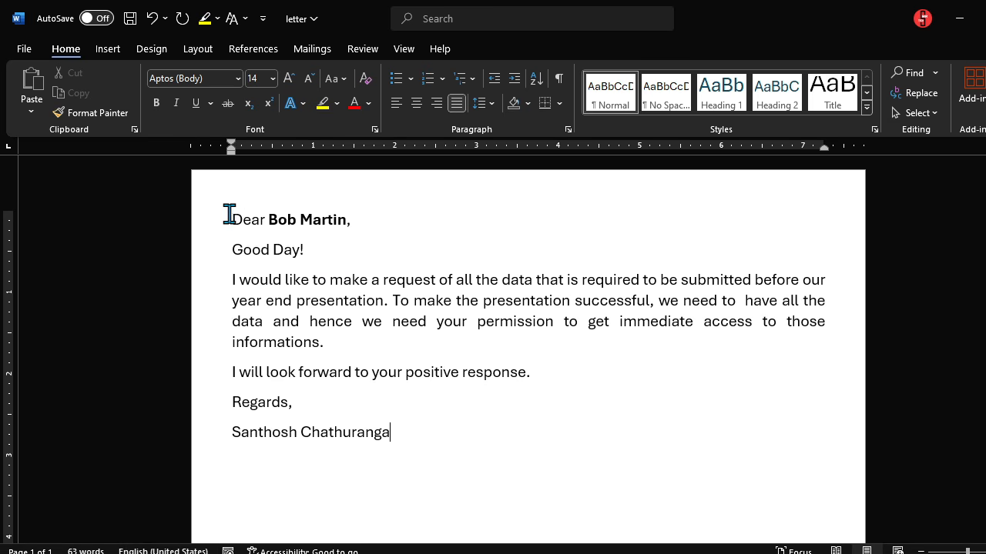
Step: Apply the Adobe Myungjo Std M font to the entire letter
left_click_drag(228, 220, 382, 436)
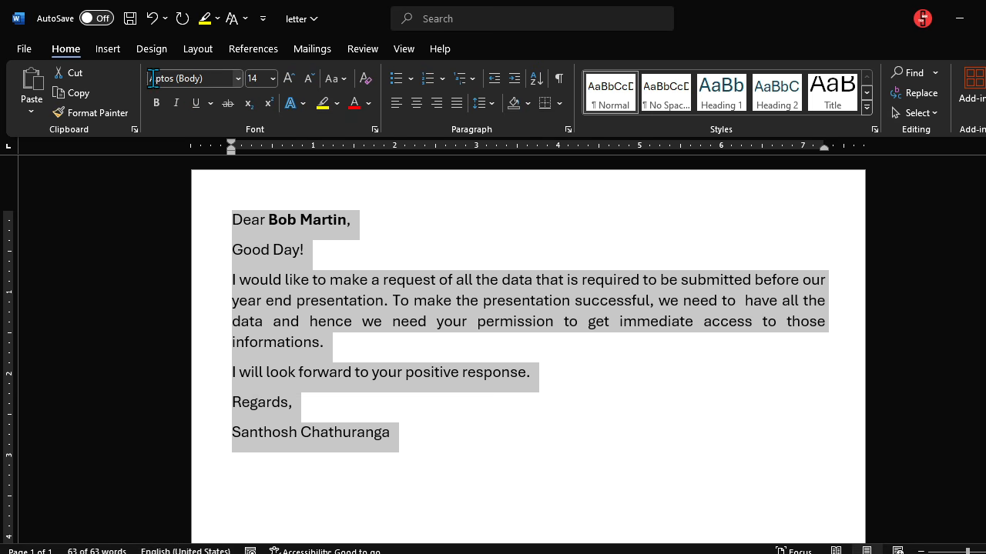
left_click(237, 80)
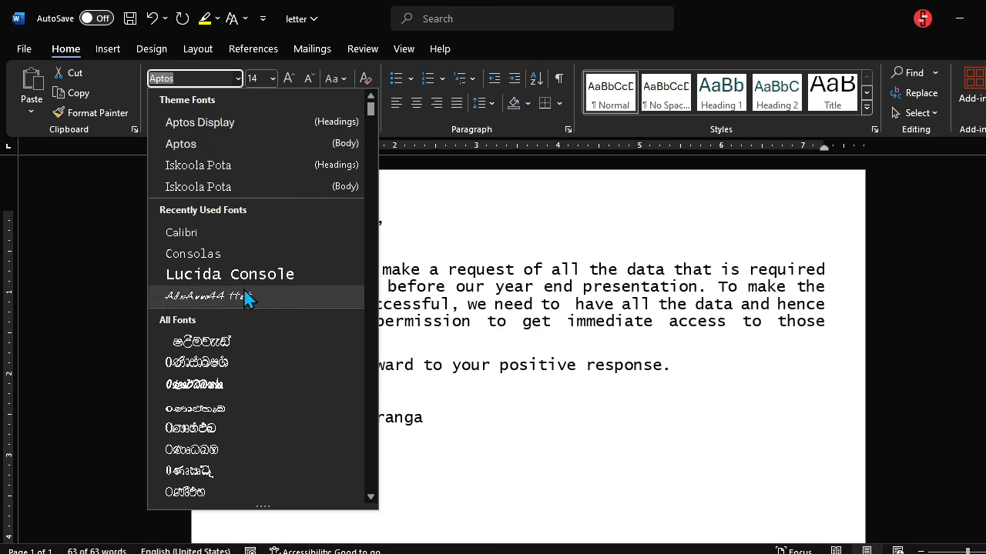
scroll(241, 228, "down", 10)
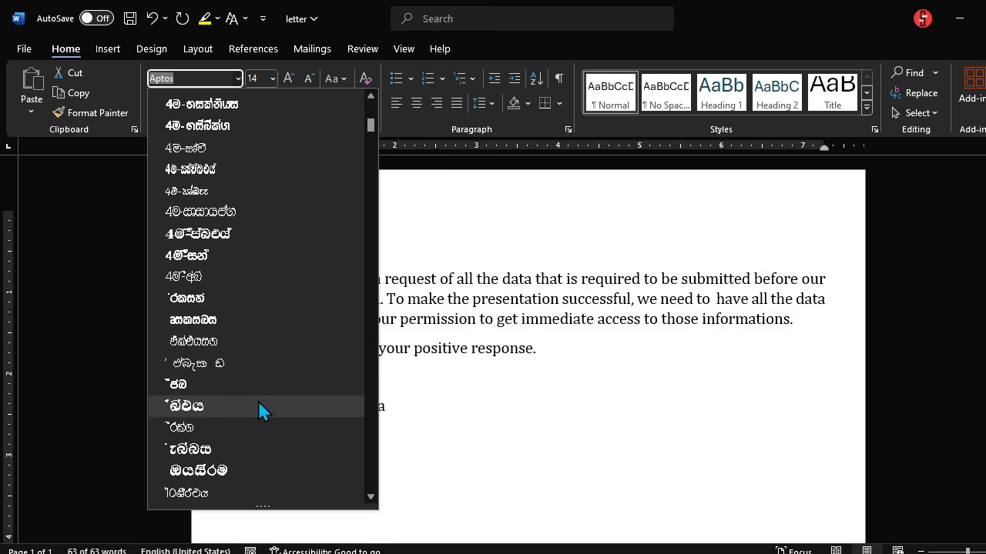
scroll(258, 400, "down", 9)
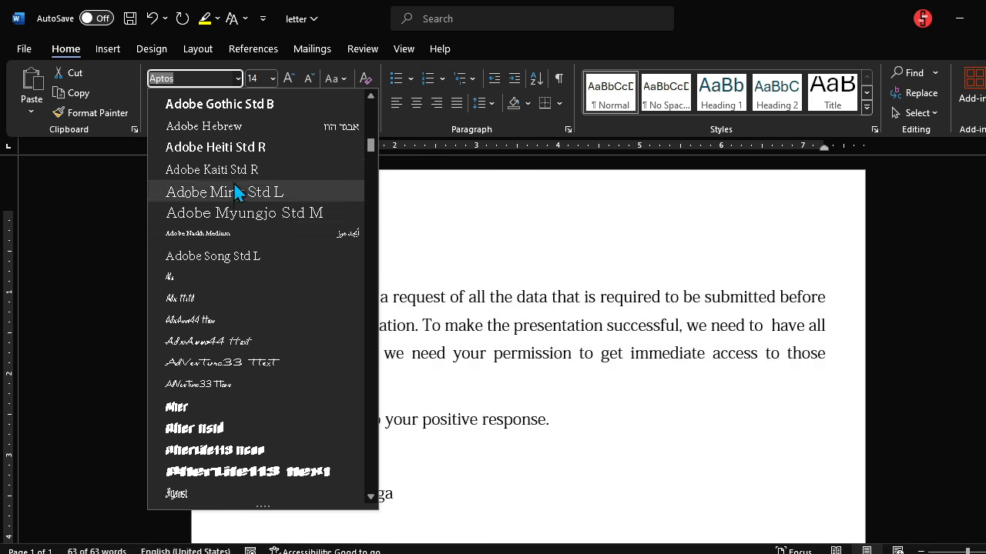
left_click(221, 226)
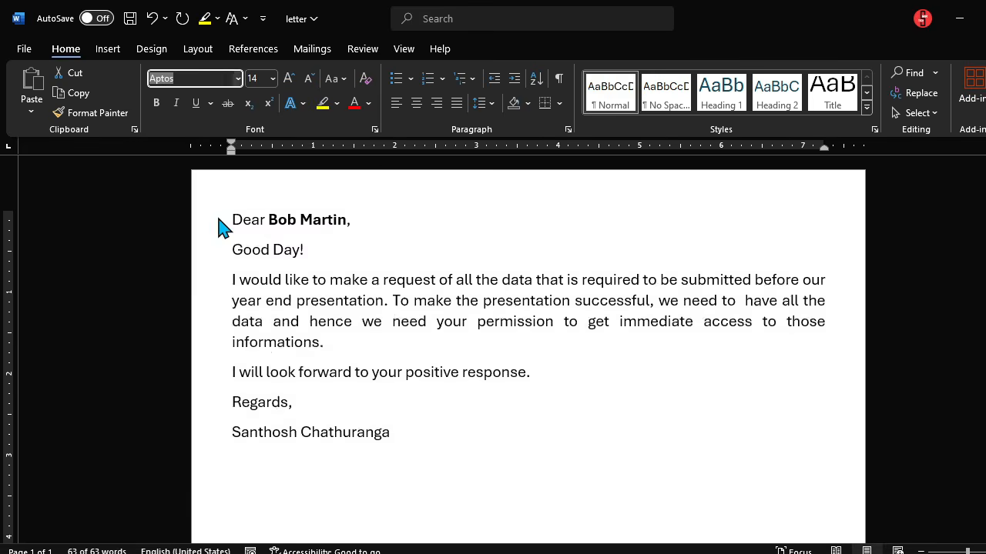
left_click(537, 438)
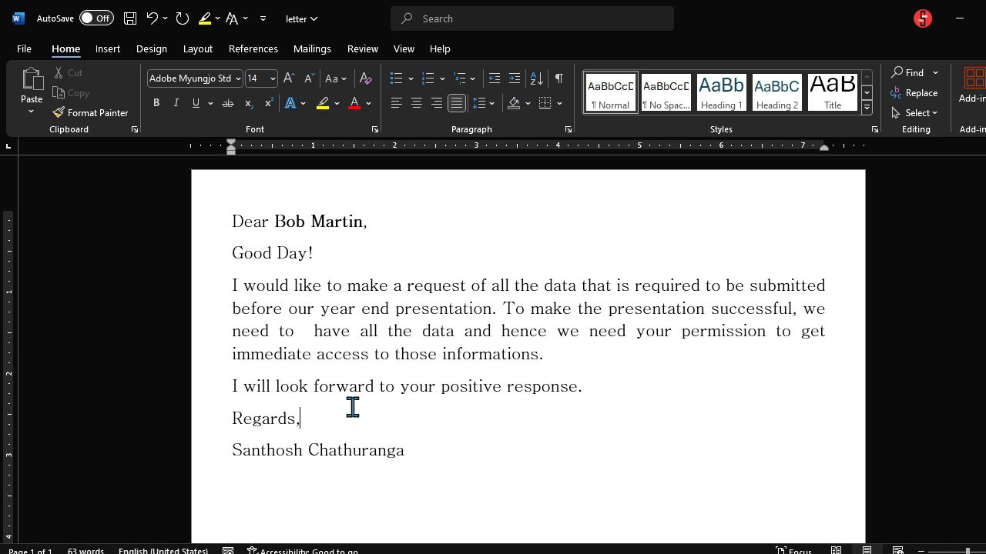
Step: Save the formatted letter with Ctrl+S
scroll(595, 423, "up", 1)
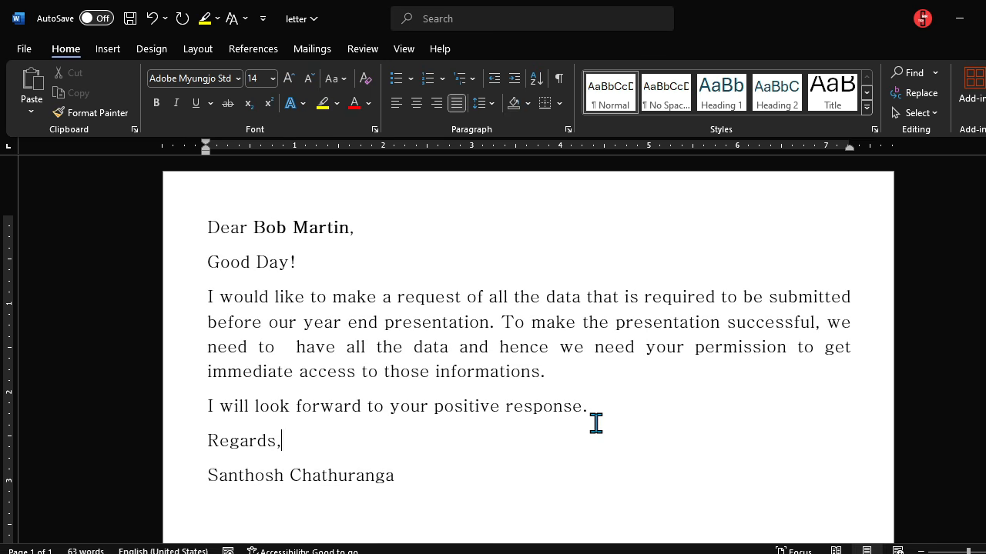
scroll(618, 402, "down", 5)
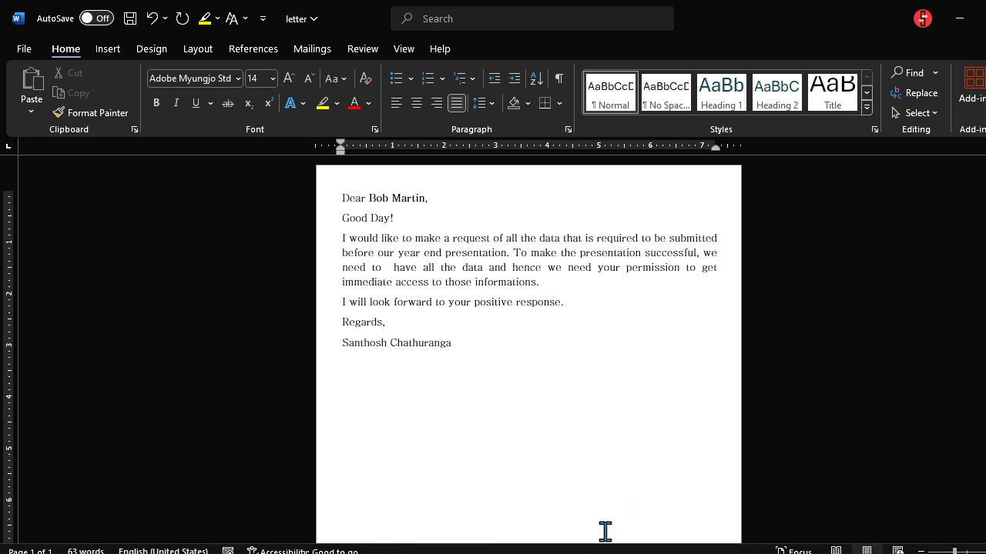
key("ctrl+s")
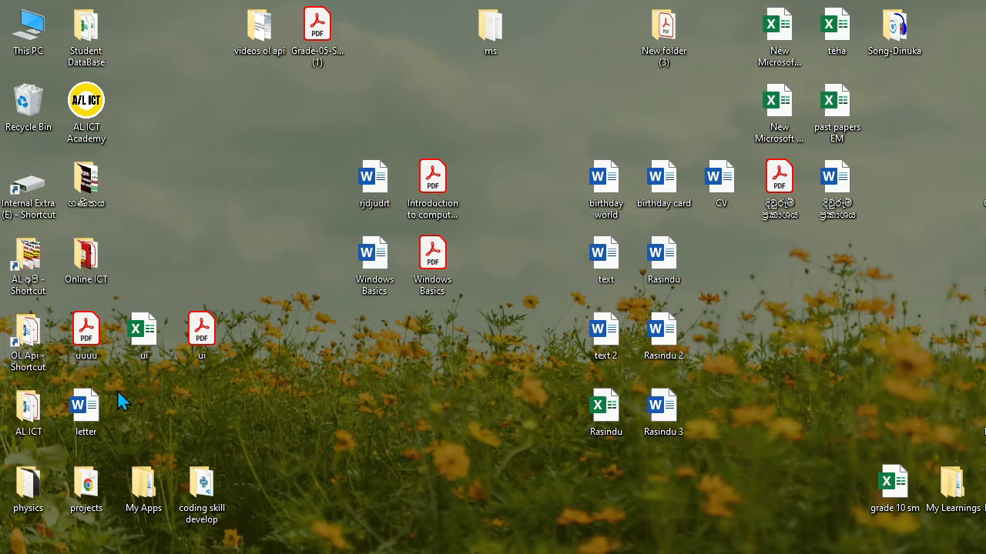
Step: Move the letter file to the desktop centre and reopen it in Word
left_click_drag(86, 410, 374, 421)
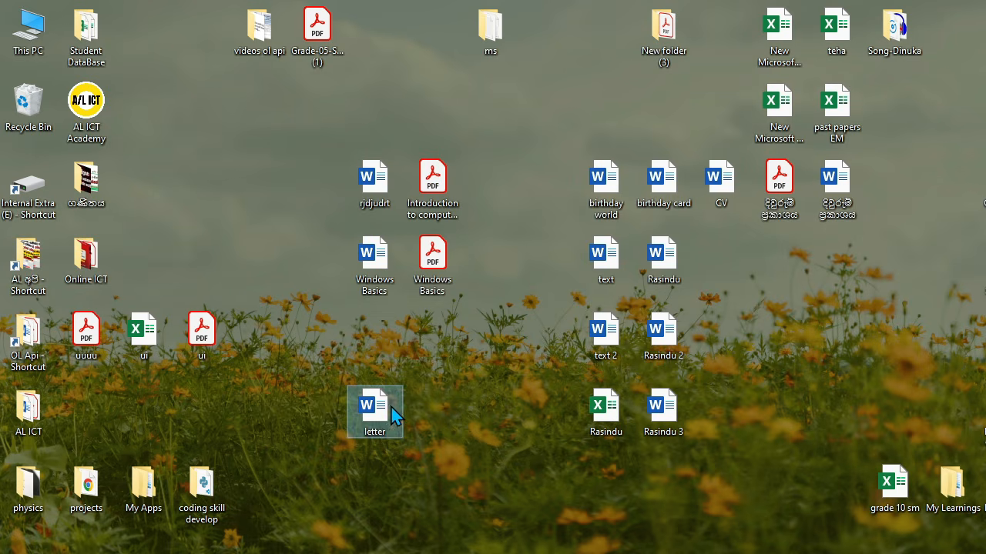
double_click(375, 421)
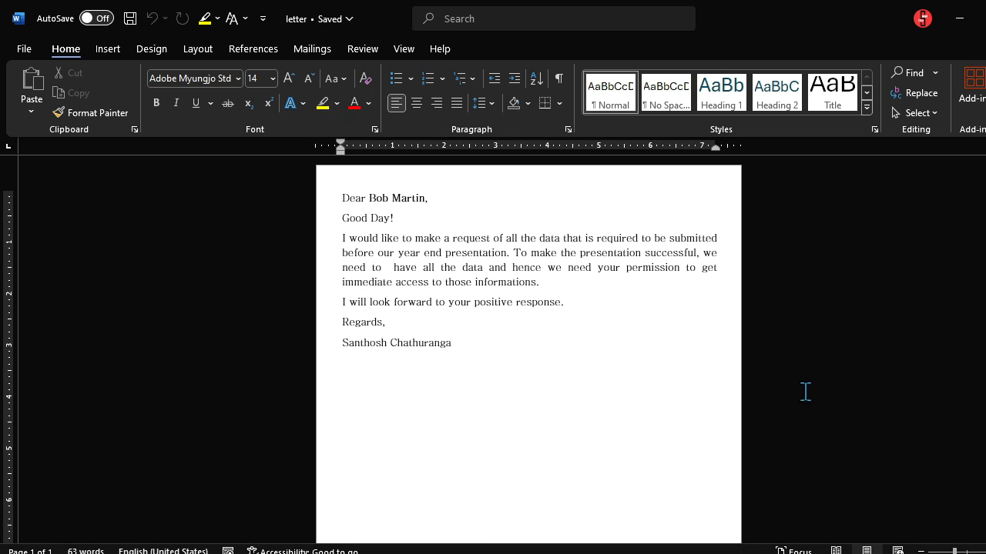
scroll(805, 392, "up", 3, "ctrl")
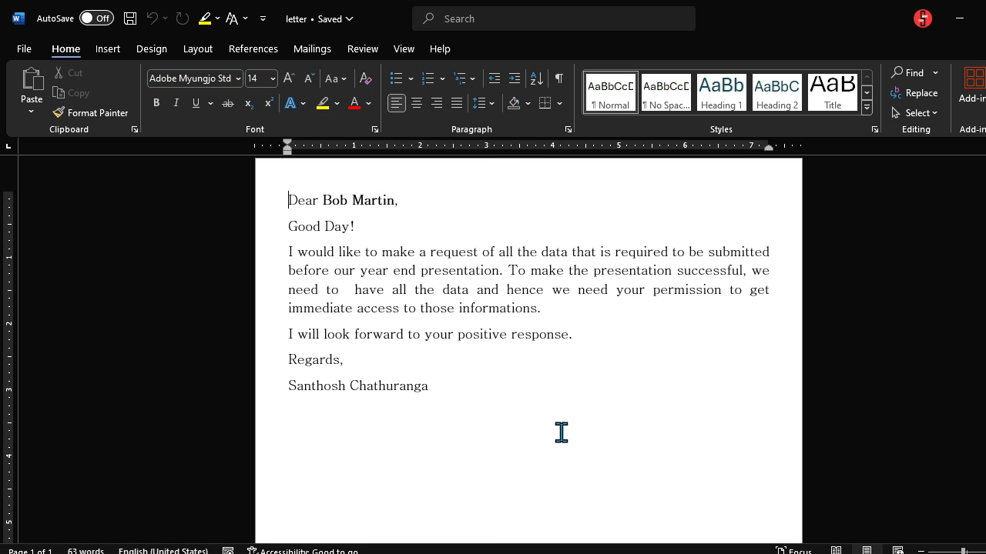
Step: Open Save As for the letter with the Desktop folder as the location
left_click(24, 50)
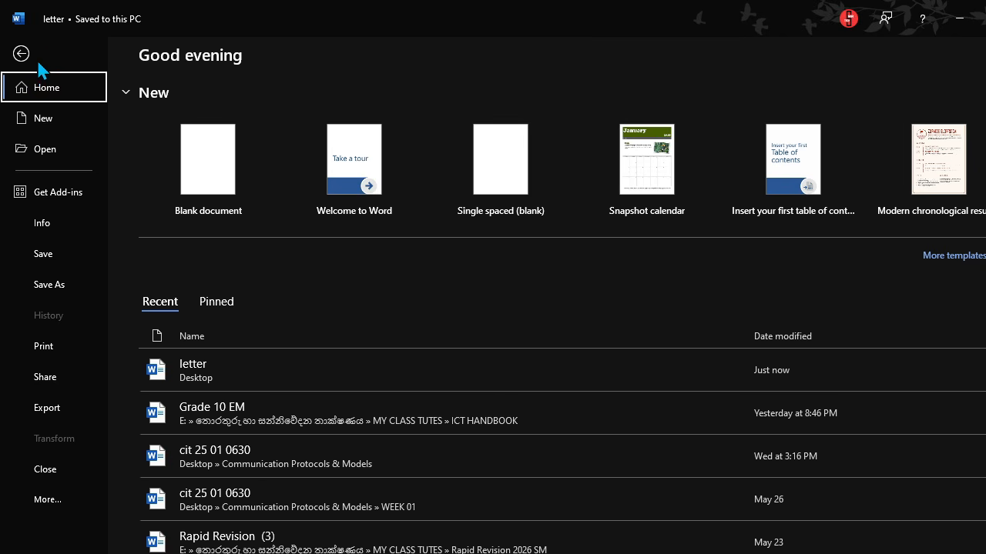
left_click(45, 292)
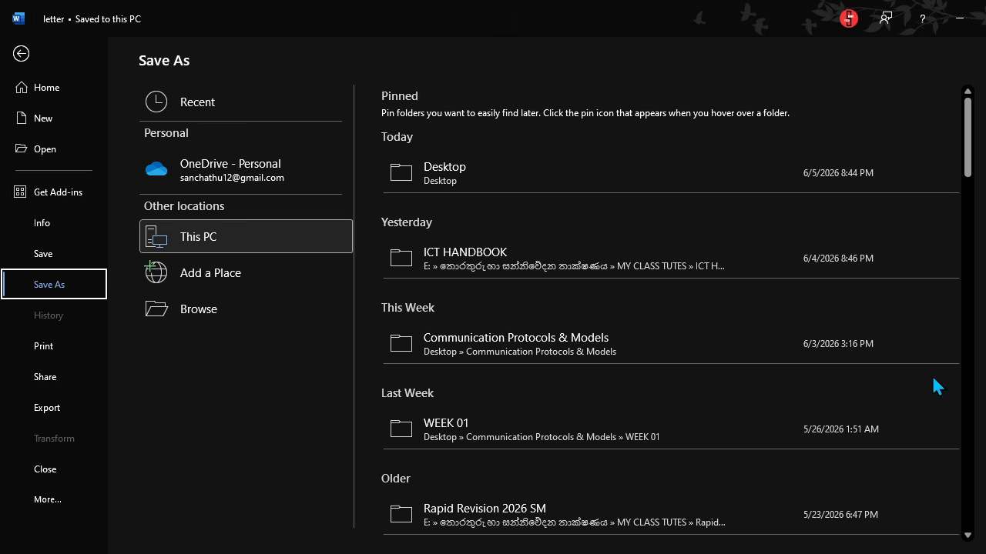
left_click(466, 178)
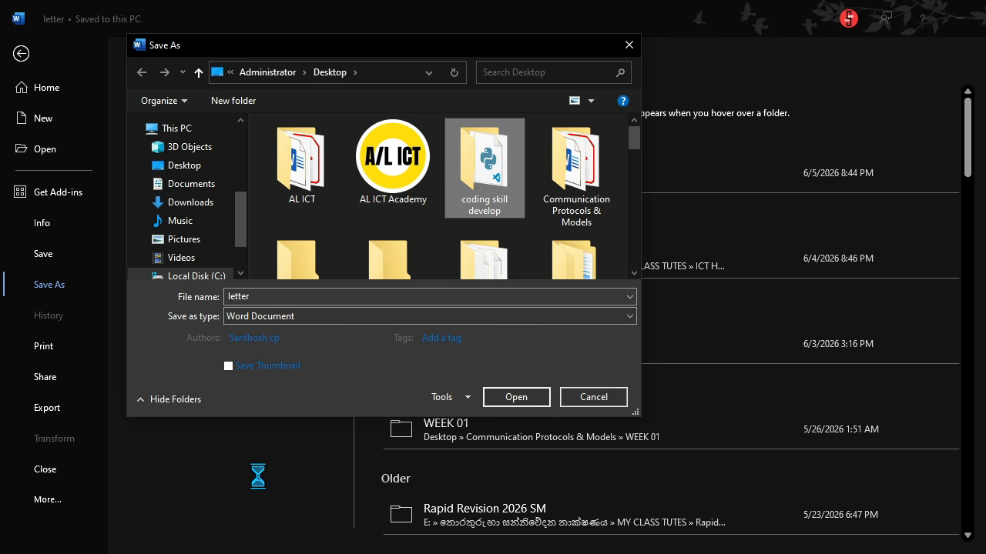
Step: Export the letter to the Desktop as a PDF named 'letter pdf'
left_click(265, 299)
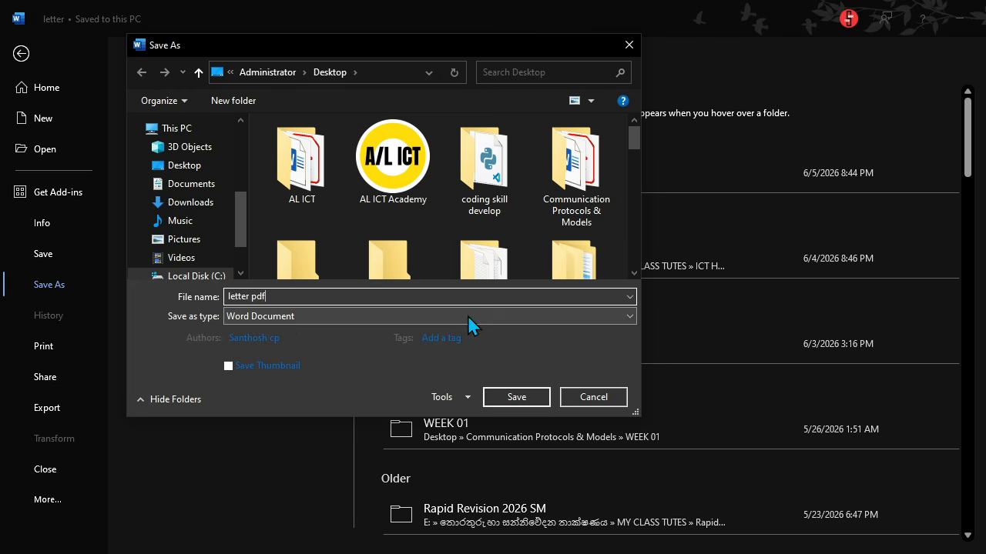
left_click(627, 318)
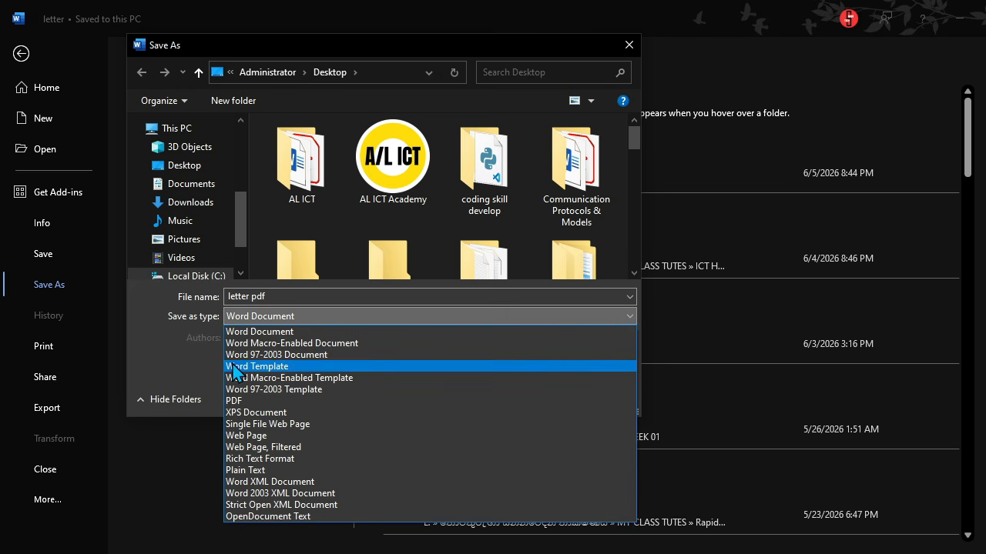
left_click(249, 402)
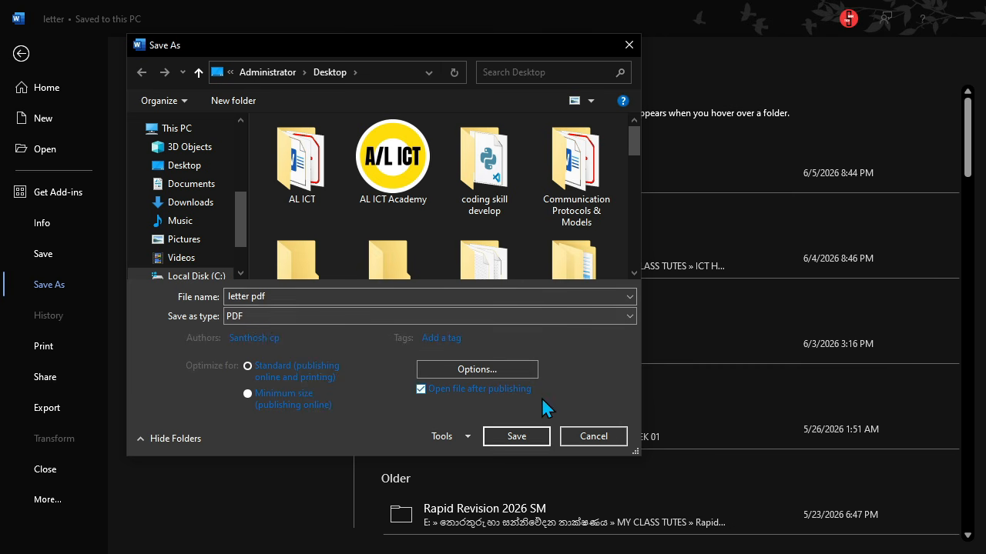
left_click(514, 441)
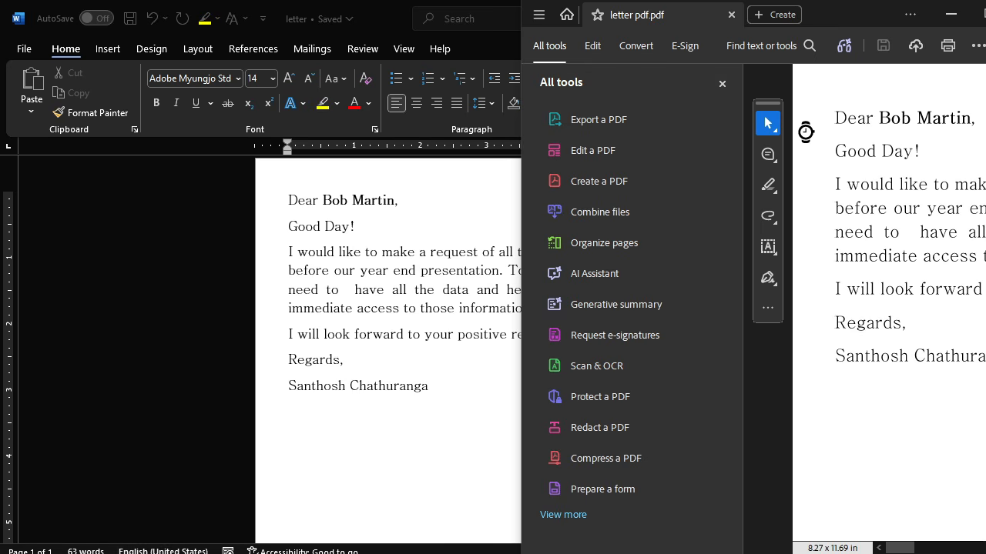
Step: Leave the Acrobat PDF view and return to the Word letter
key("alt+Tab")
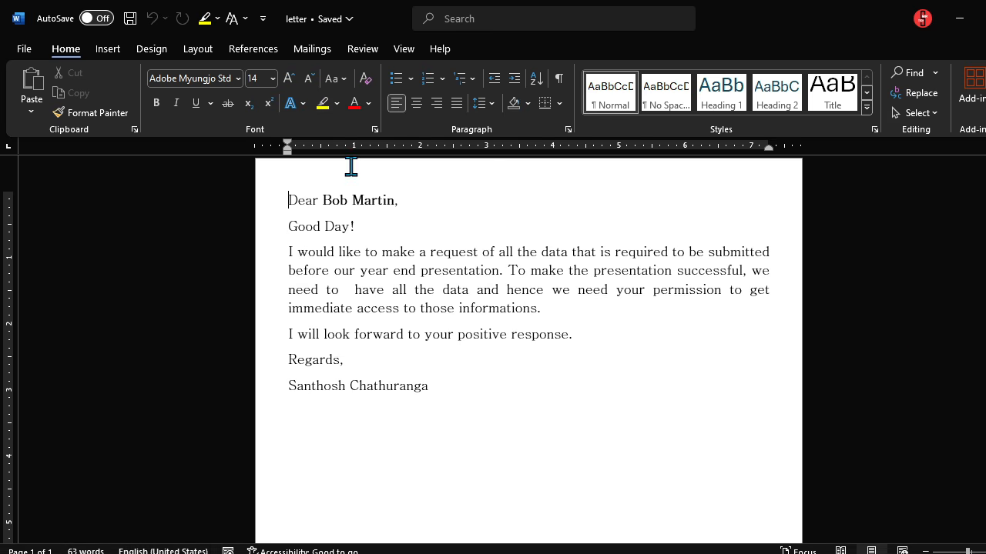
Step: Close Word and place the 'letter pdf' icon beside the 'letter' file
key("alt+F4")
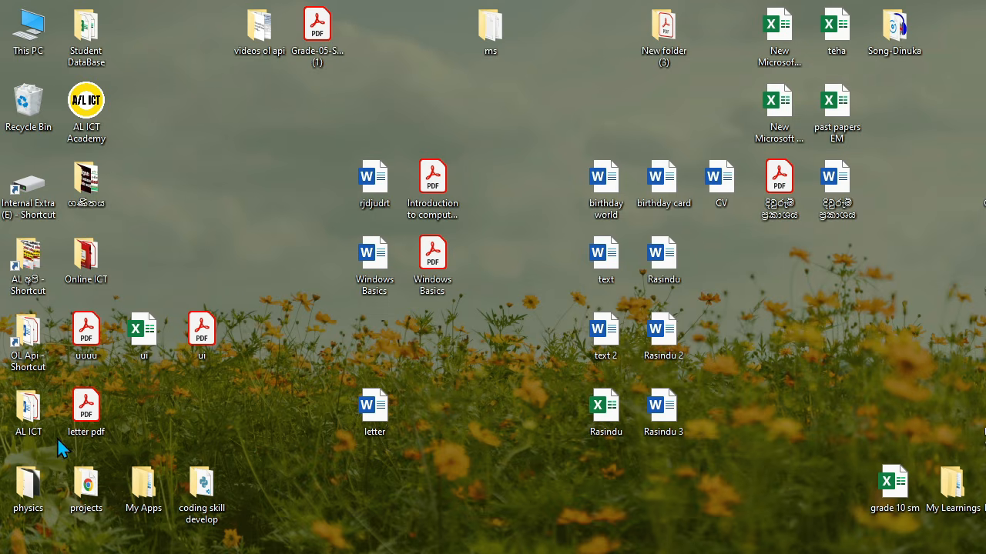
left_click_drag(83, 419, 426, 446)
mouse_move(450, 422)
left_mouse_down()
mouse_move(510, 335)
mouse_move(426, 426)
mouse_move(439, 445)
mouse_move(437, 428)
left_mouse_up()
left_click_drag(315, 351, 494, 493)
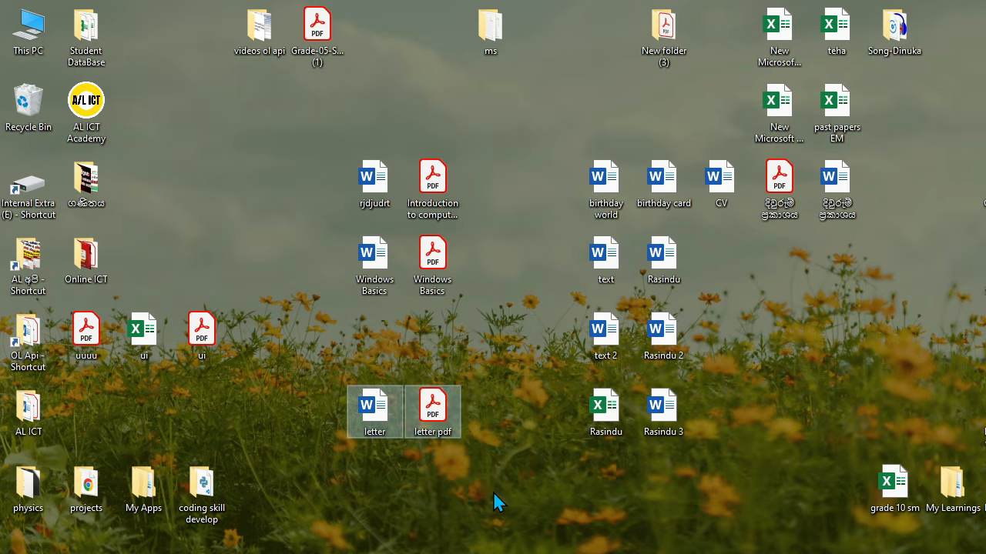